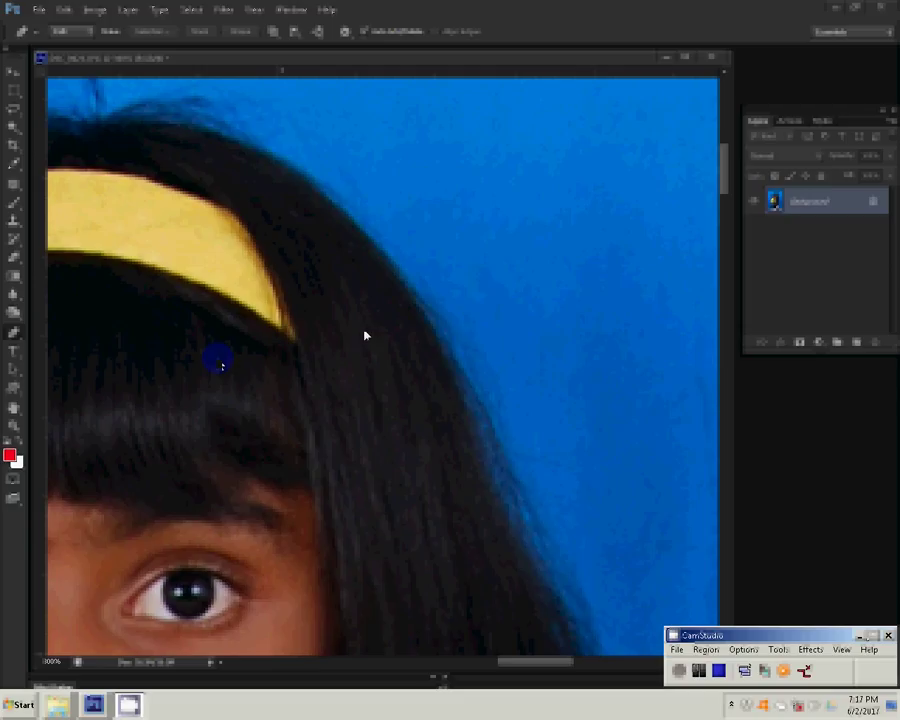
Step: Duplicate the children's photo onto a new Layer 1 with Layer Via Copy
left_click(128, 10)
mouse_move(140, 25)
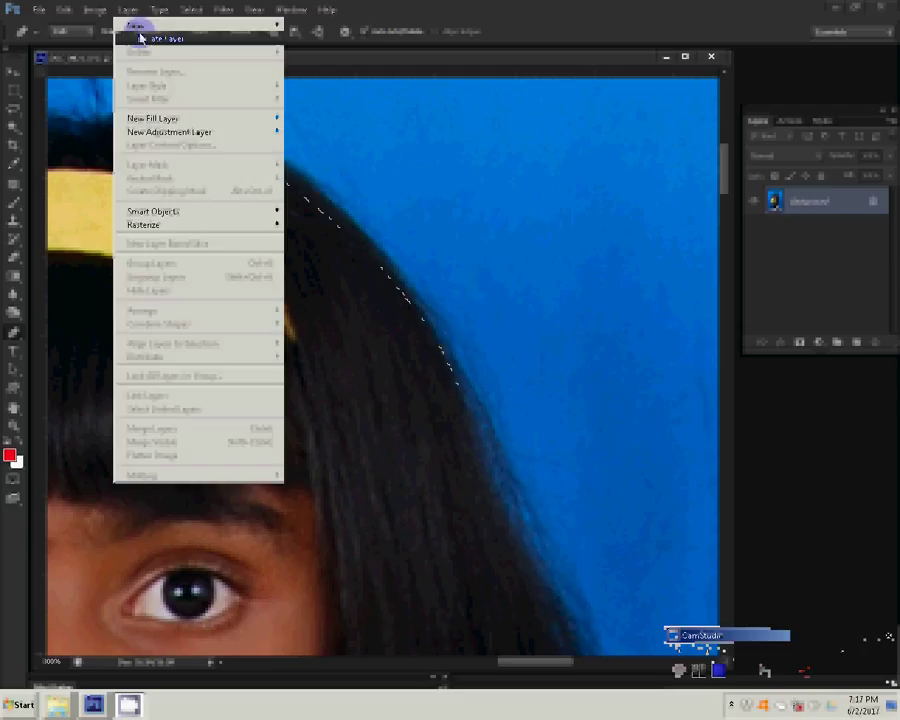
left_click(343, 88)
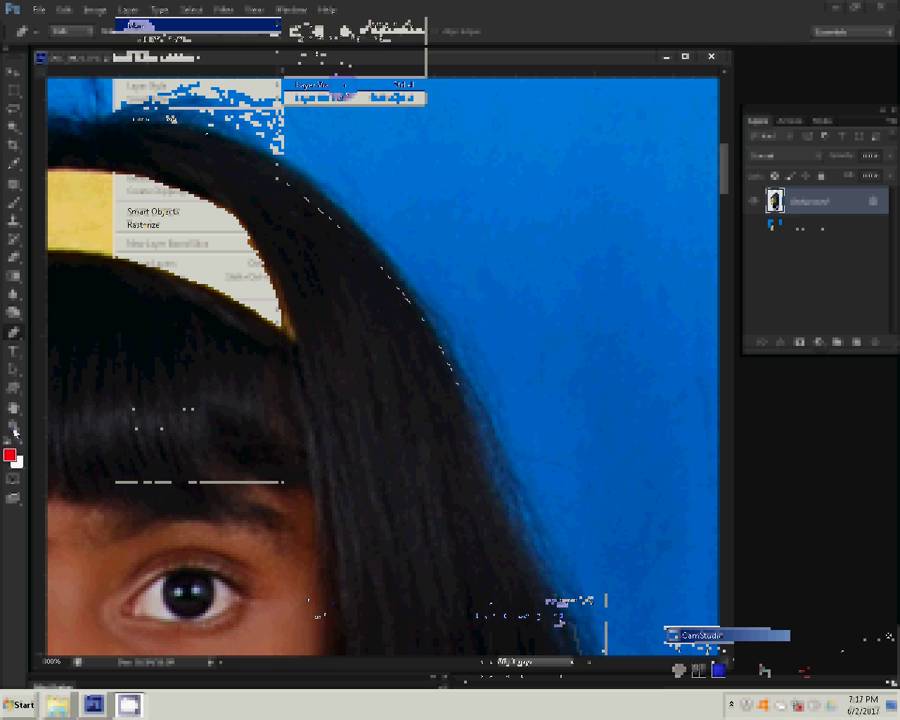
right_click(299, 316)
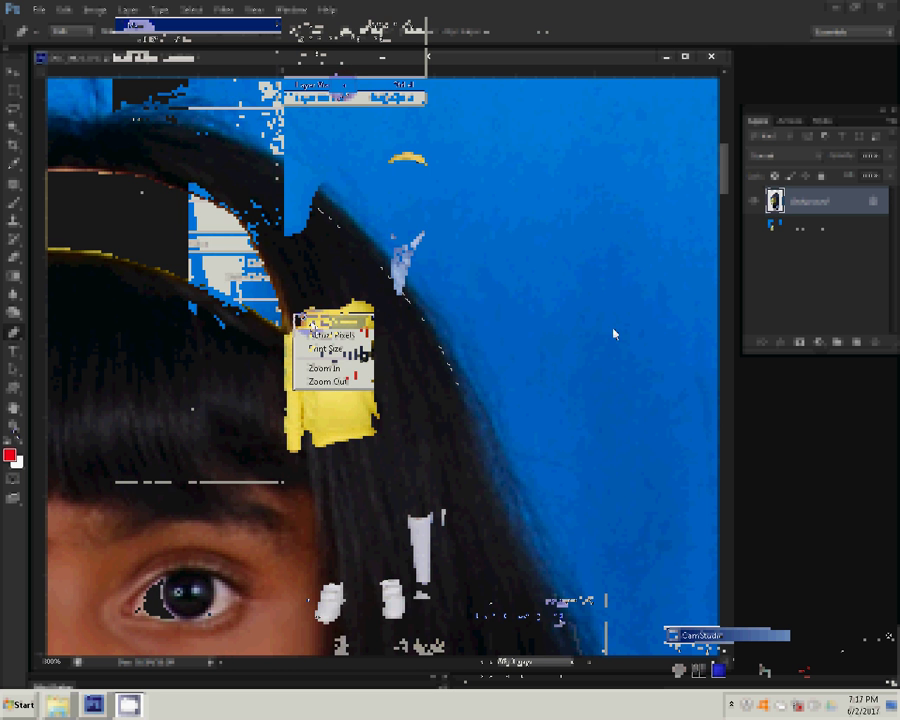
left_click(490, 346)
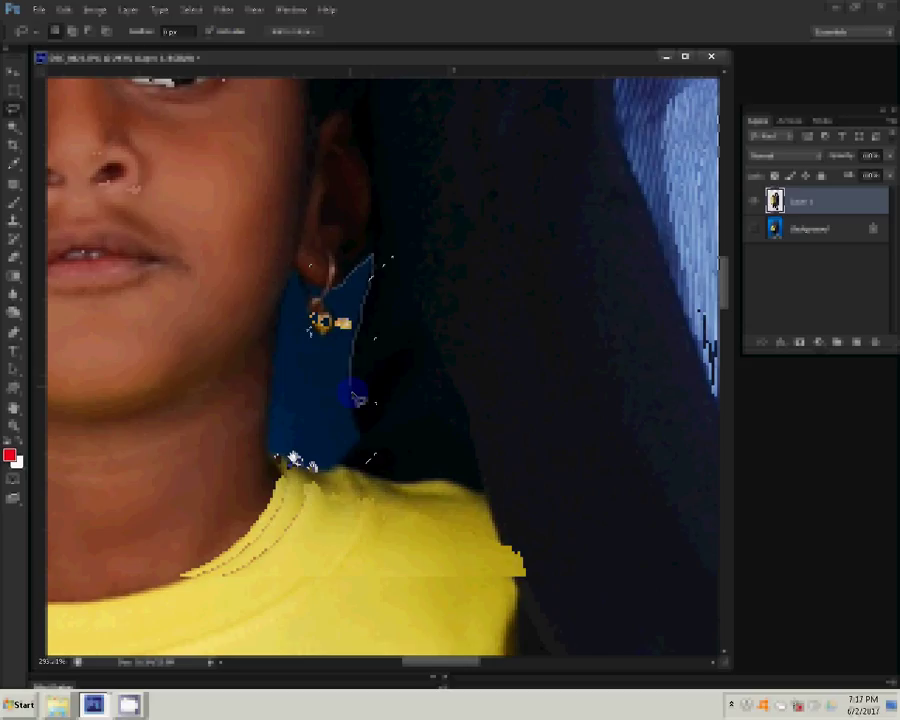
Step: Feather the selection beside the girl's earring and delete that backdrop
right_click(370, 283)
left_click(392, 313)
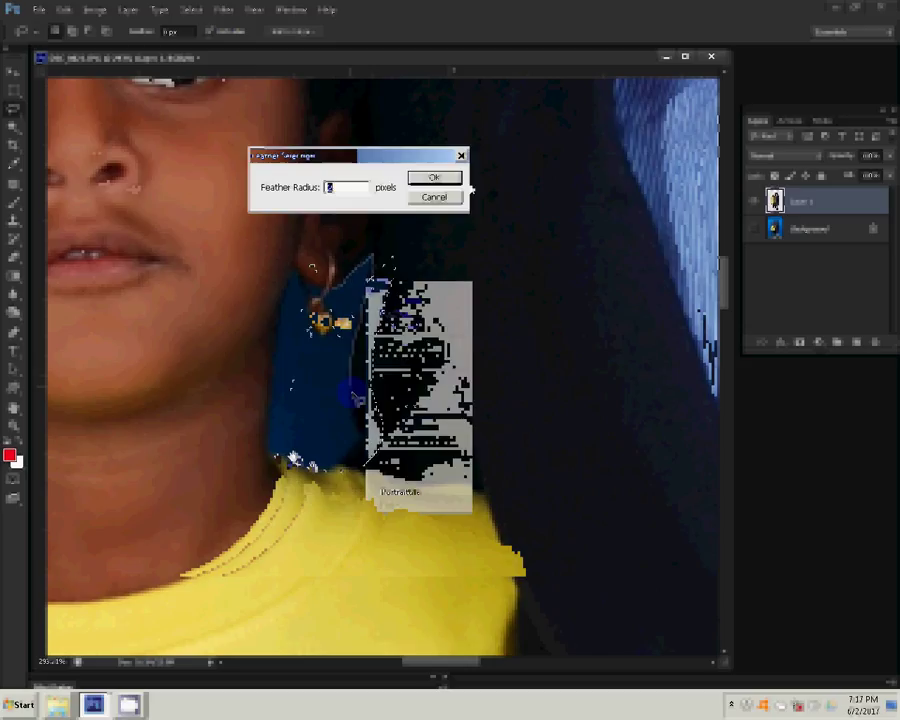
key("Return")
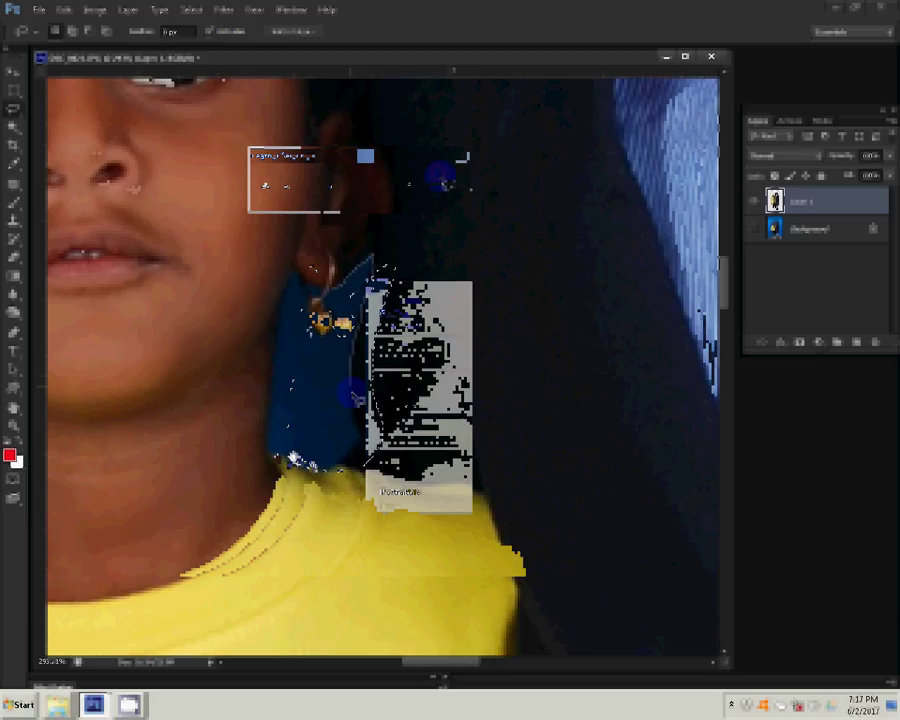
key("Delete")
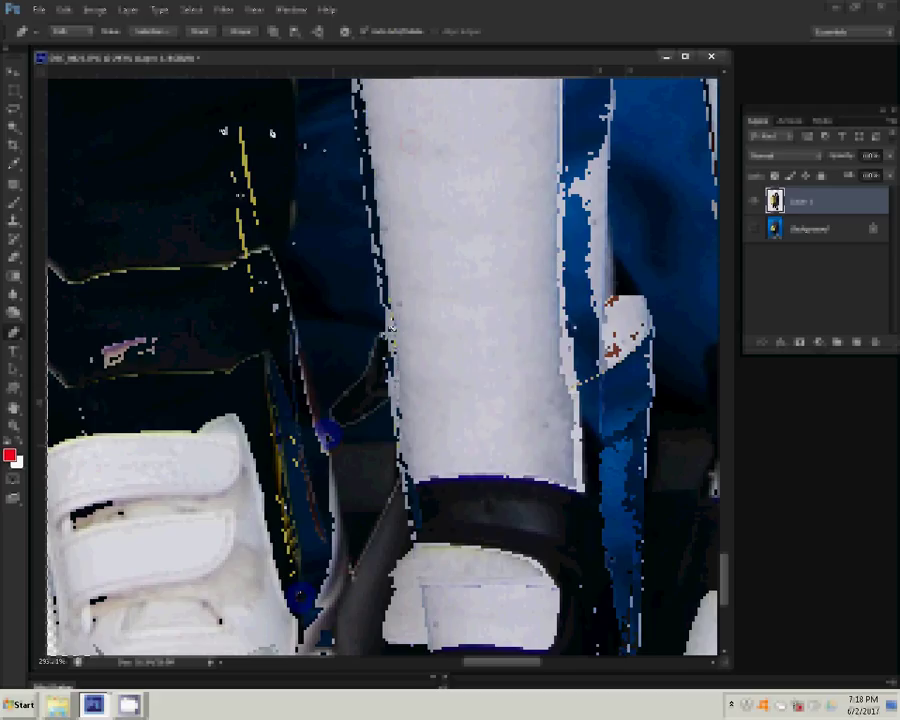
Step: Convert the path between the legs into a selection and delete the blue backdrop there
right_click(336, 285)
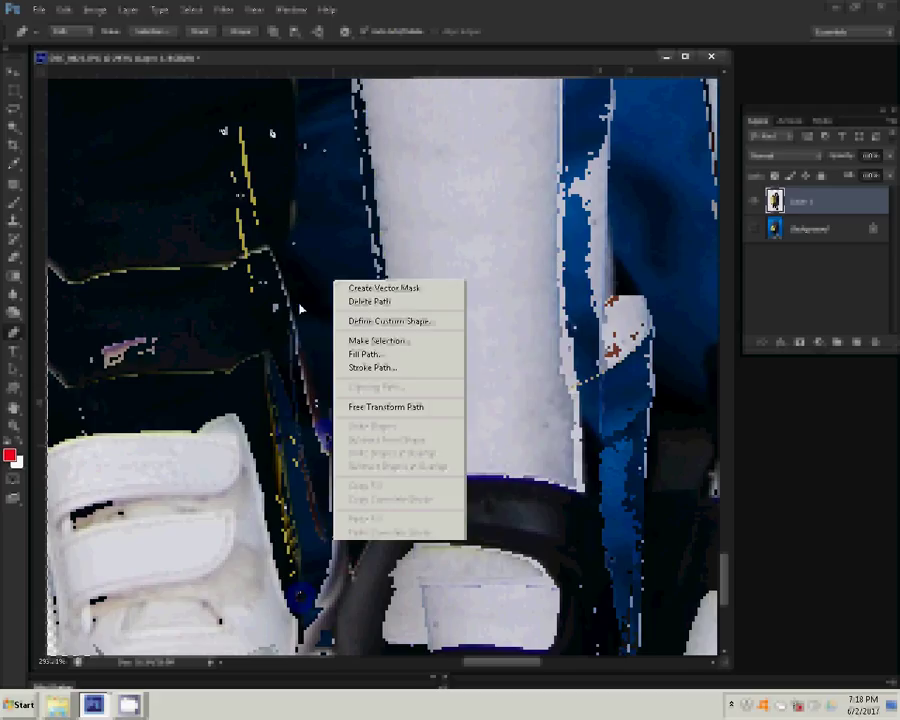
left_click(256, 203)
left_click(413, 477)
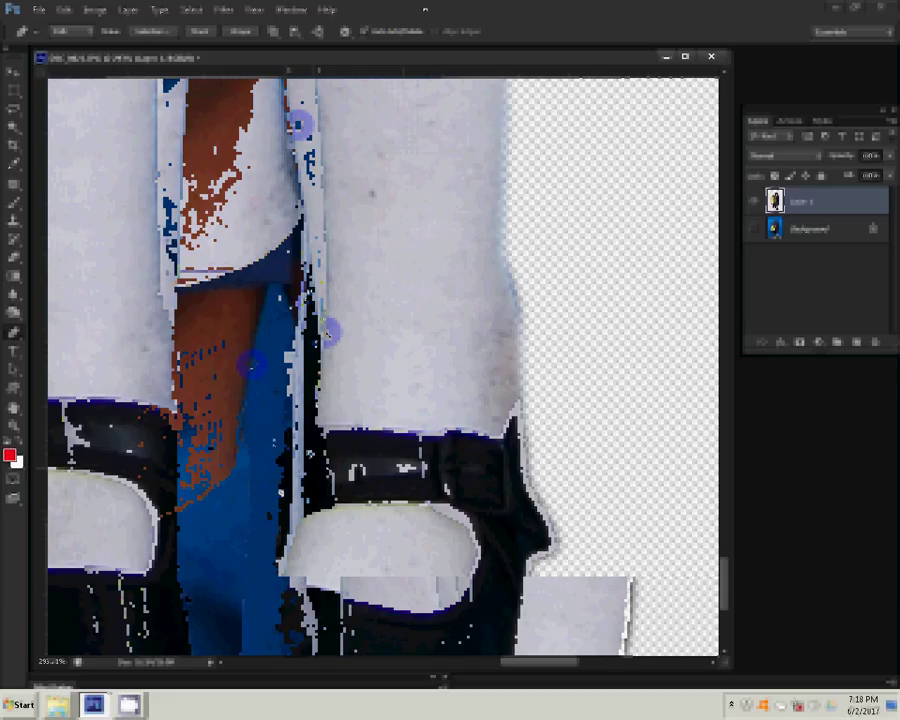
right_click(320, 285)
left_click(357, 366)
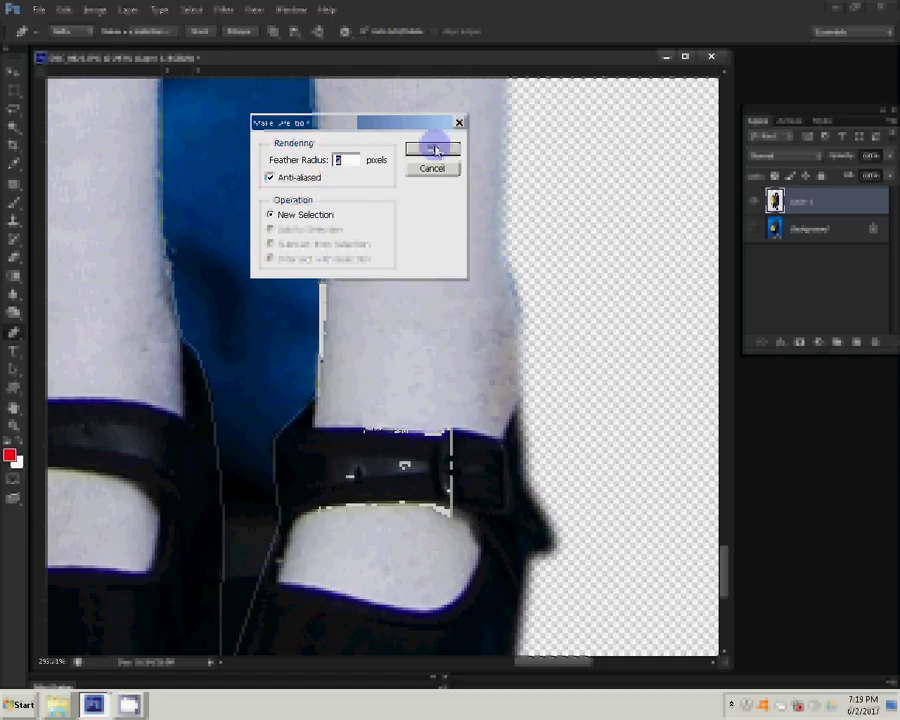
left_click(433, 150)
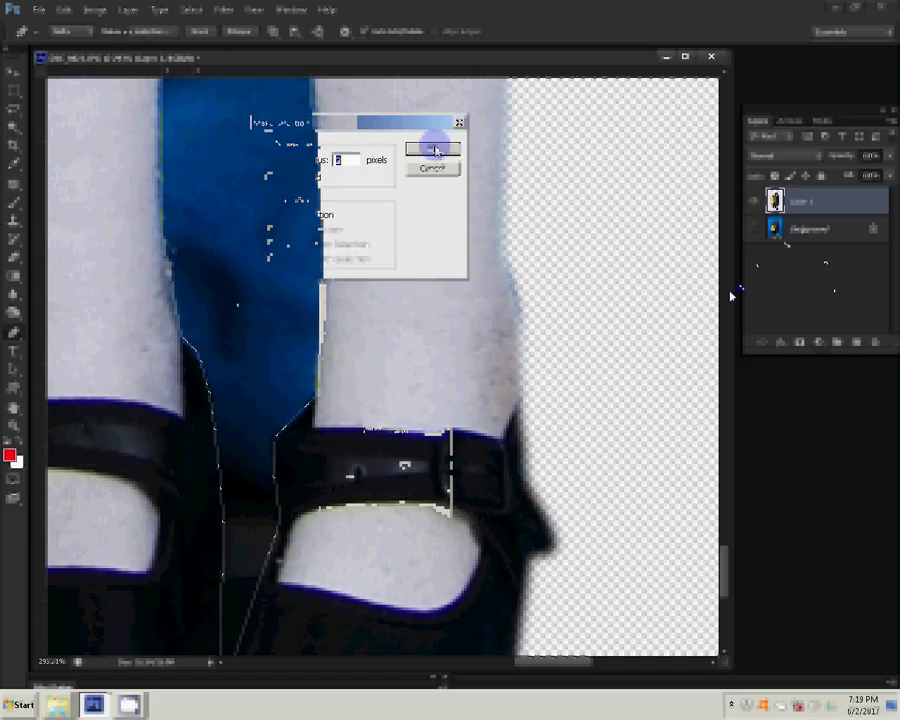
key("Delete")
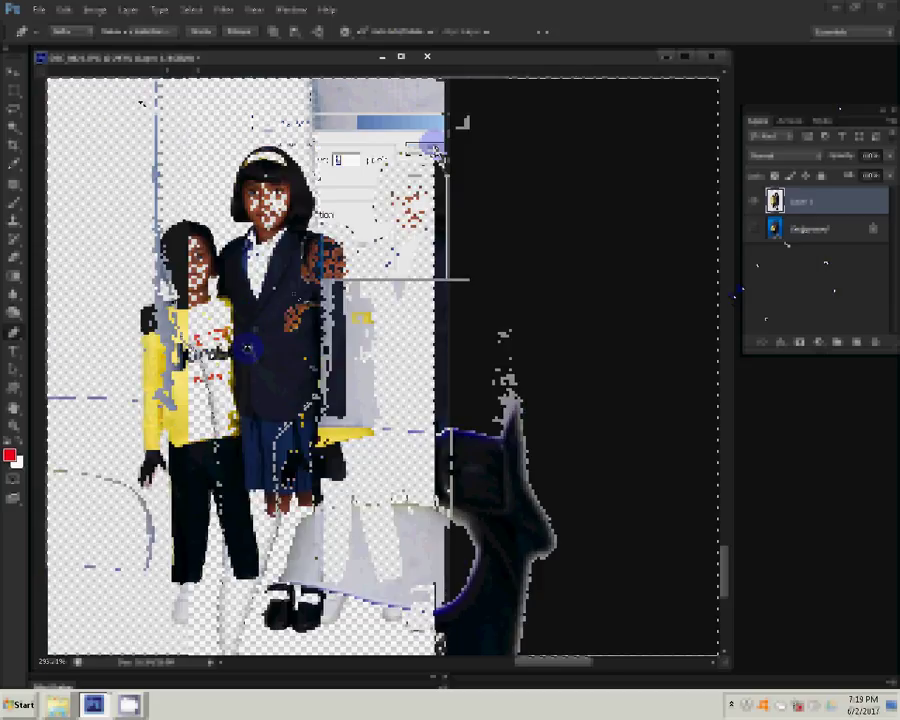
Step: Apply Levels to the children with midtones at 1.41 and white input at 249
left_click(95, 9)
mouse_move(114, 45)
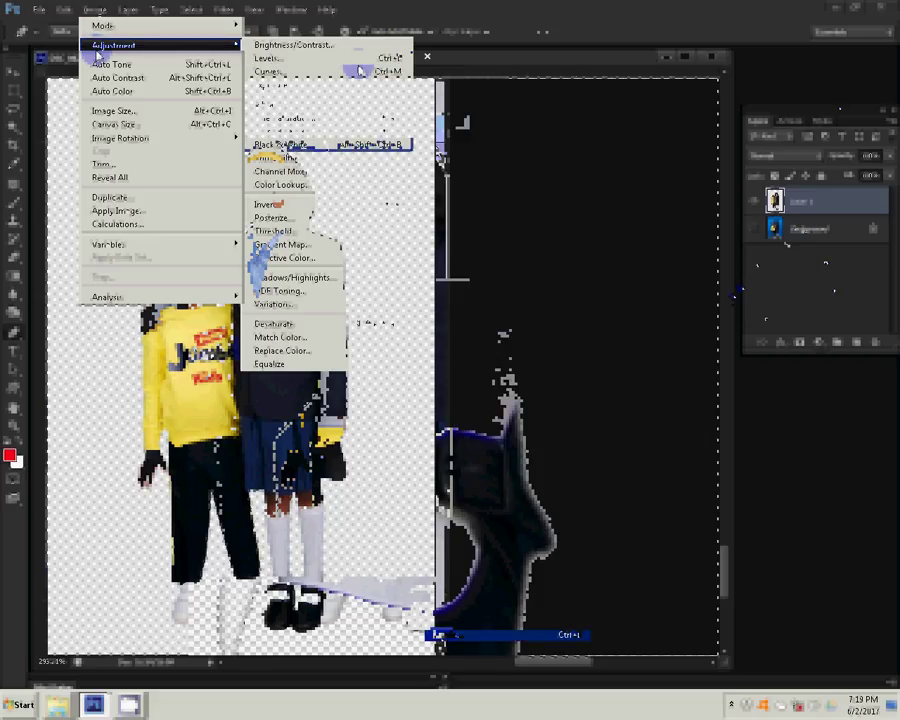
left_click(358, 57)
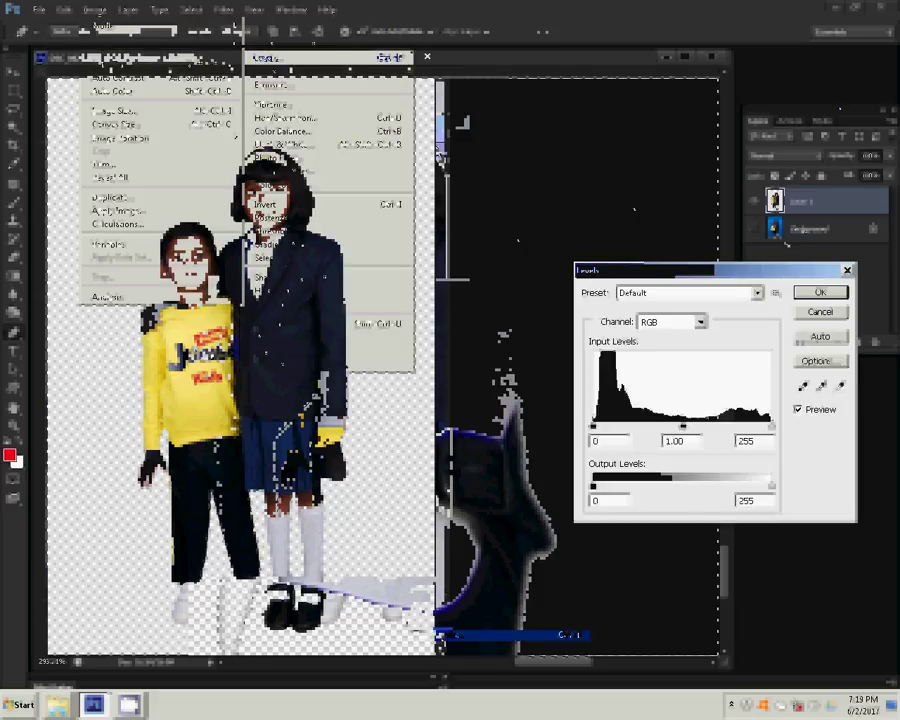
left_click_drag(683, 426, 662, 427)
left_click_drag(771, 426, 766, 426)
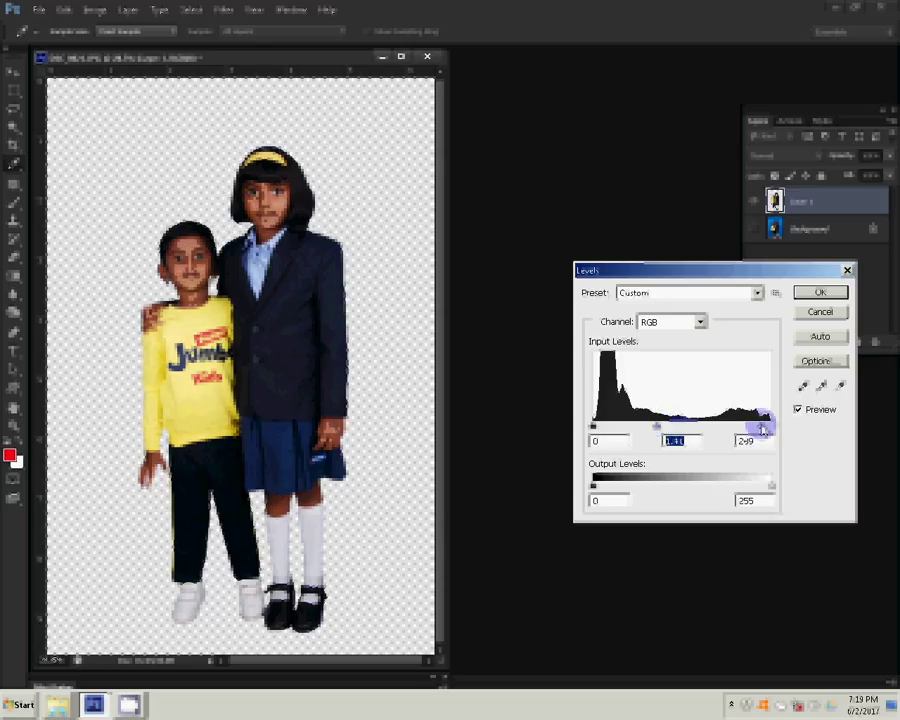
left_click(817, 385)
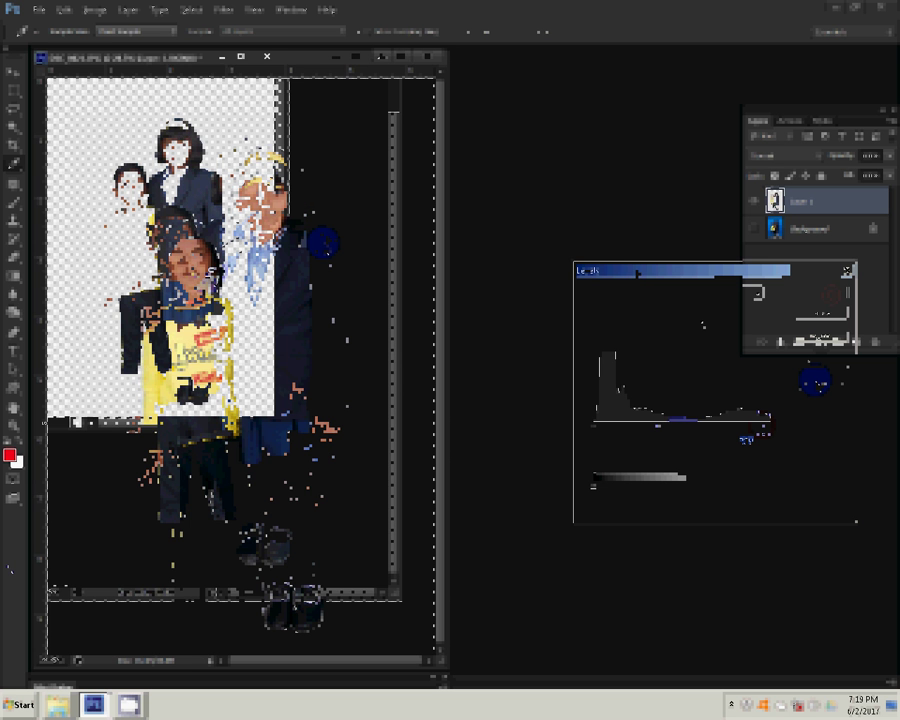
key("super")
Step: Open the Backgrounds folder on LOCAL DISK (D:) in Windows Explorer
left_click(205, 524)
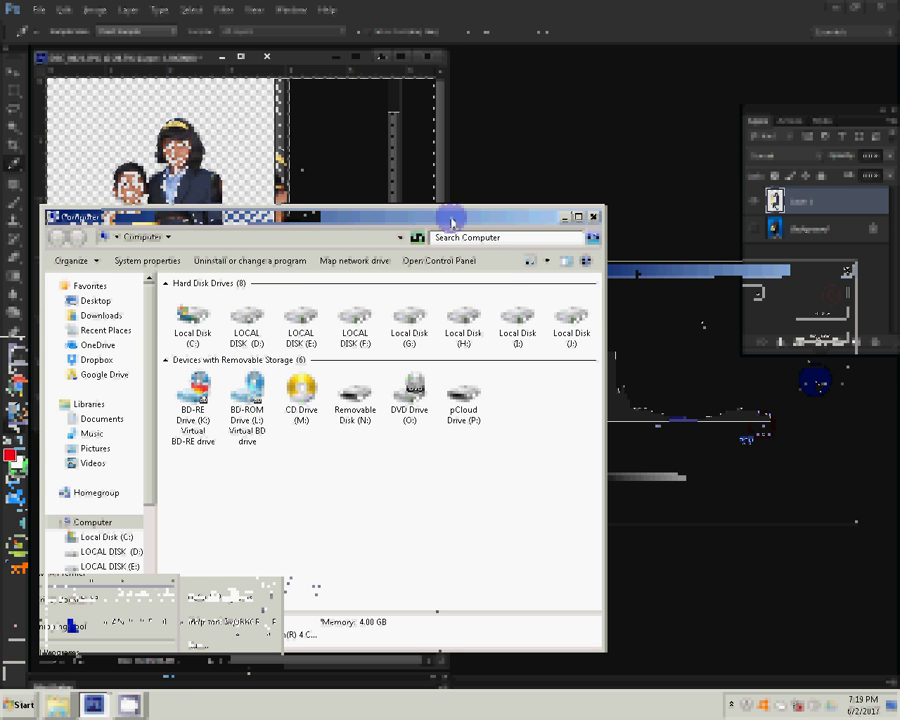
left_click_drag(449, 215, 438, 127)
left_click(112, 460)
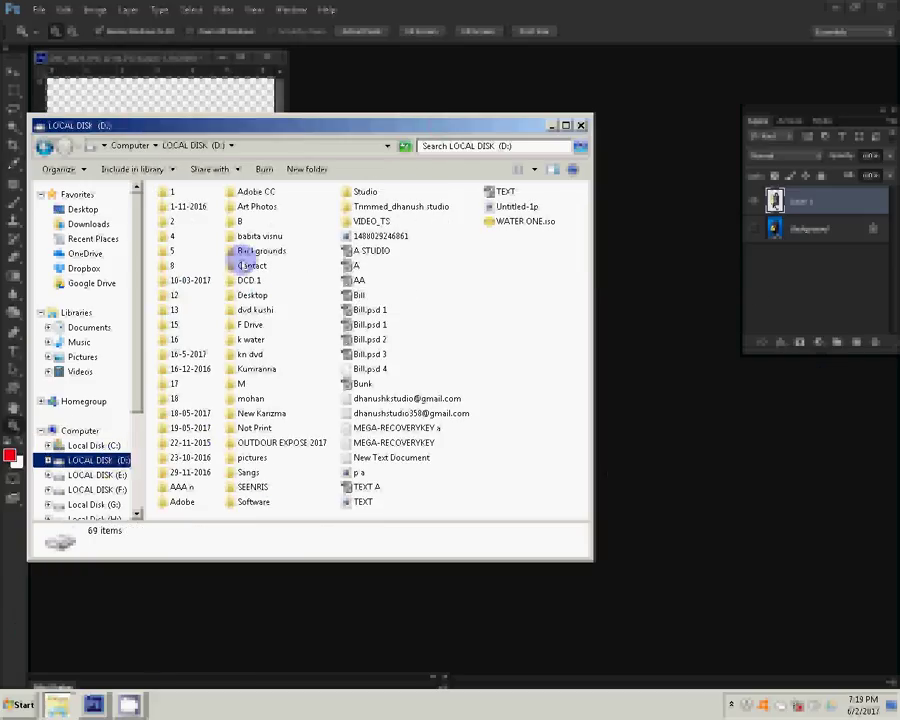
left_click(258, 251)
double_click(258, 251)
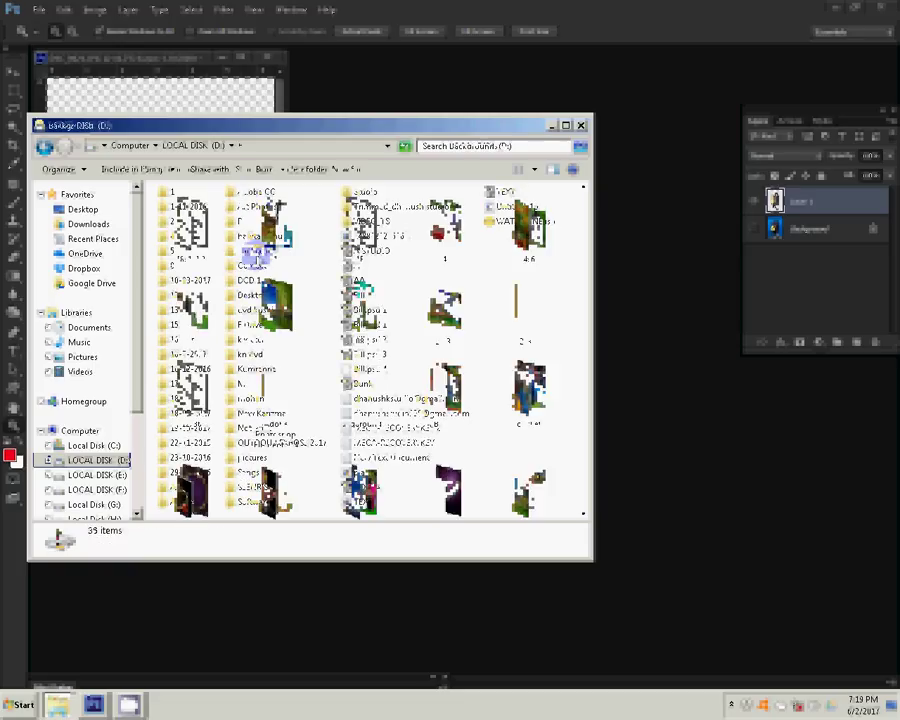
key("Return")
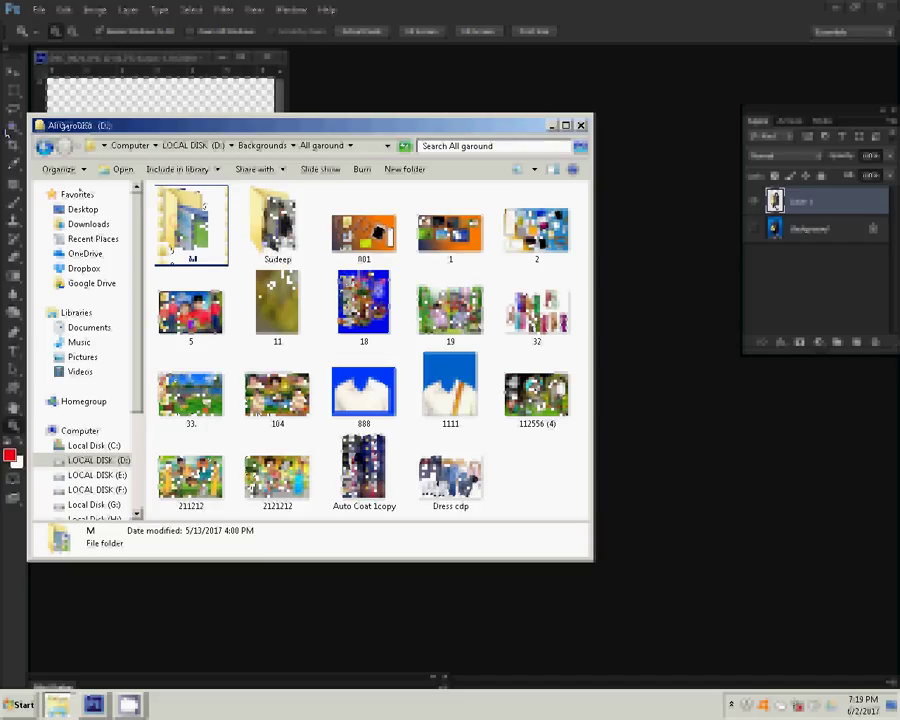
left_click_drag(190, 225, 62, 220)
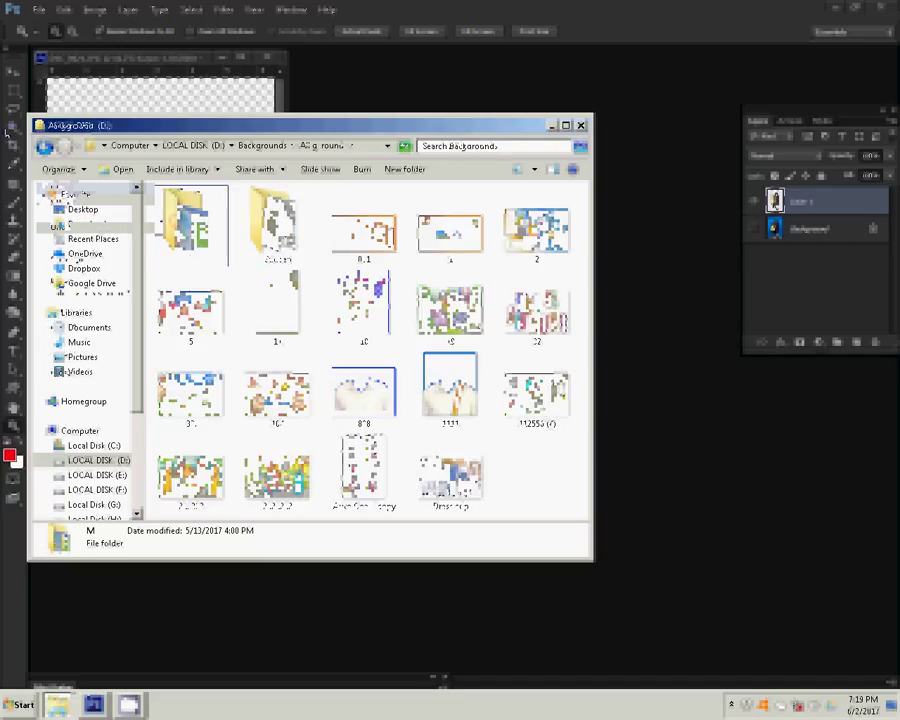
left_click(45, 146)
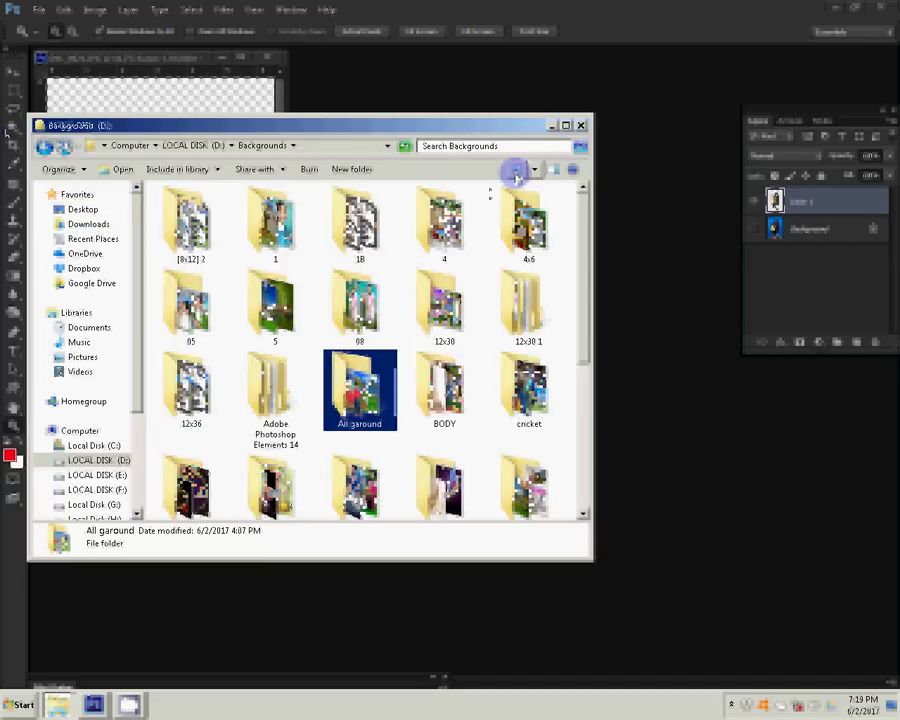
Step: Switch the Backgrounds folder view to List
left_click(516, 177)
left_click(567, 234)
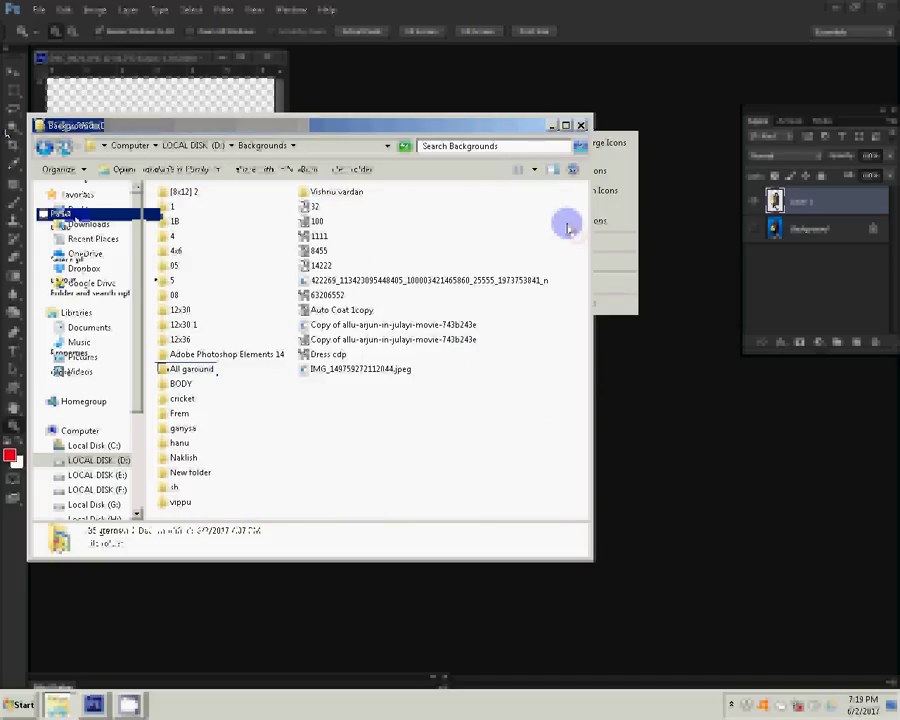
key("m")
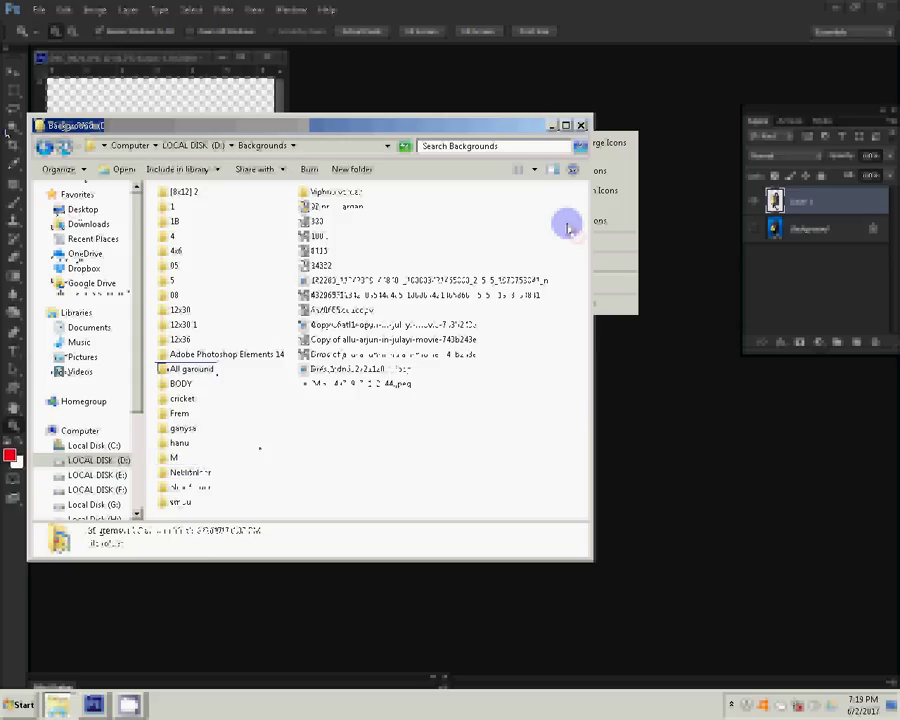
Step: Look inside the galaxy folder, then open the [8x12] 2 backgrounds folder
left_click(182, 429)
double_click(182, 429)
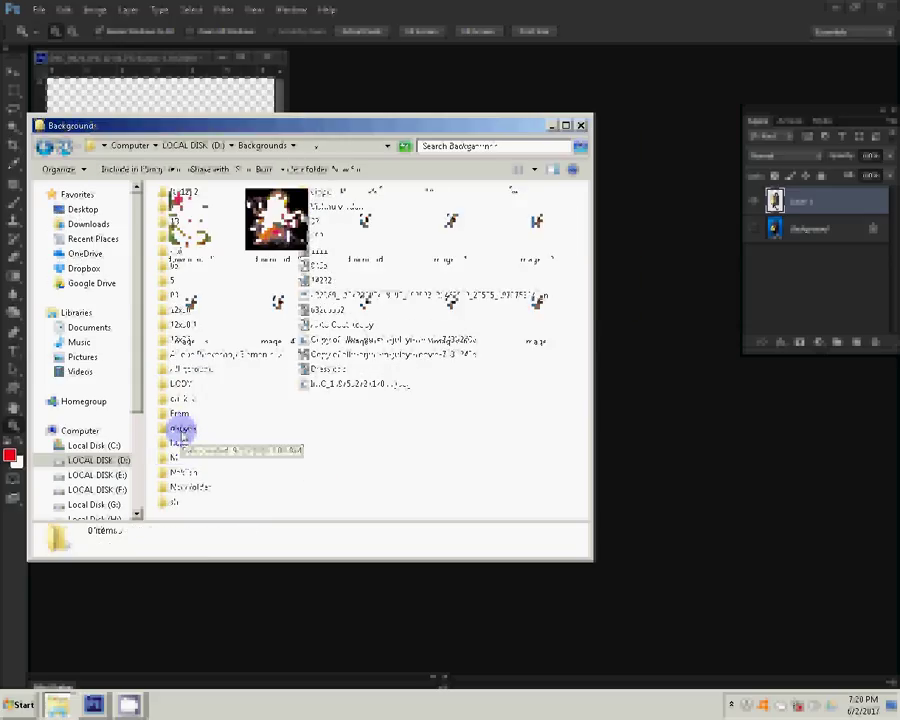
key("BackSpace")
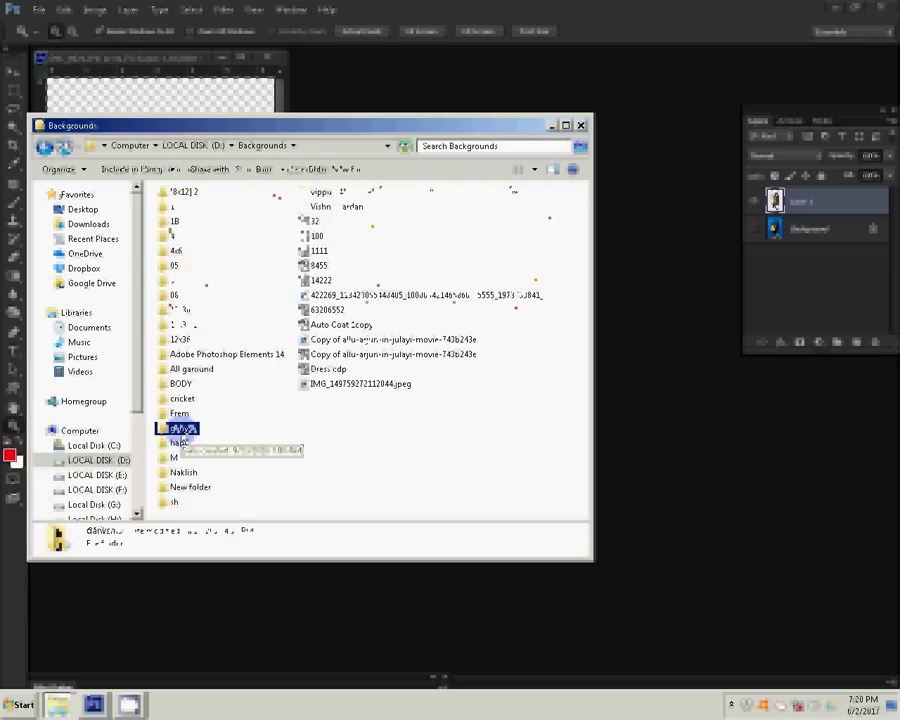
key("Home")
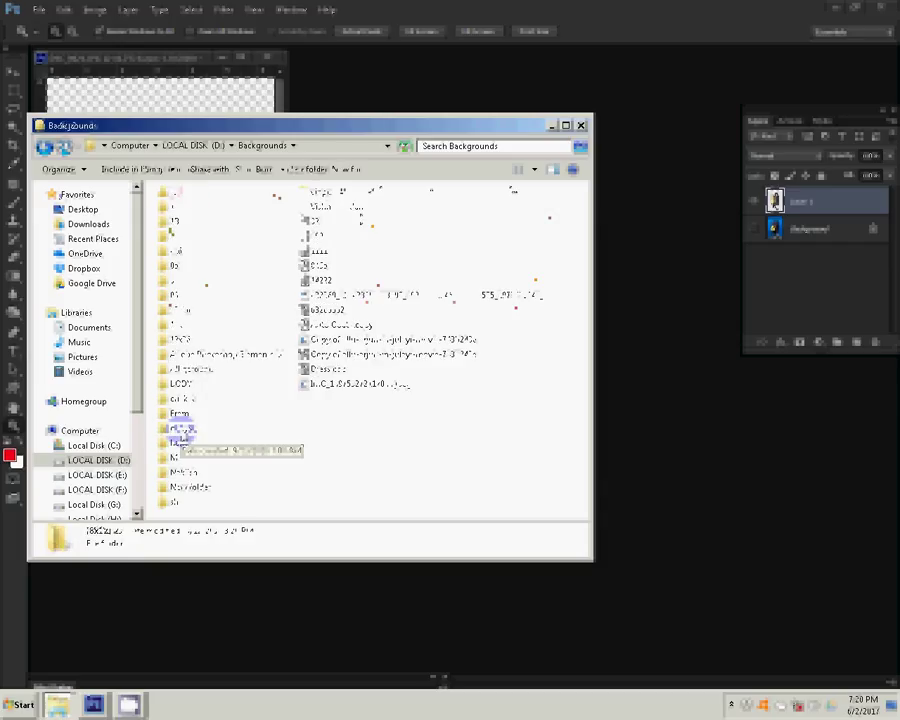
key("Return")
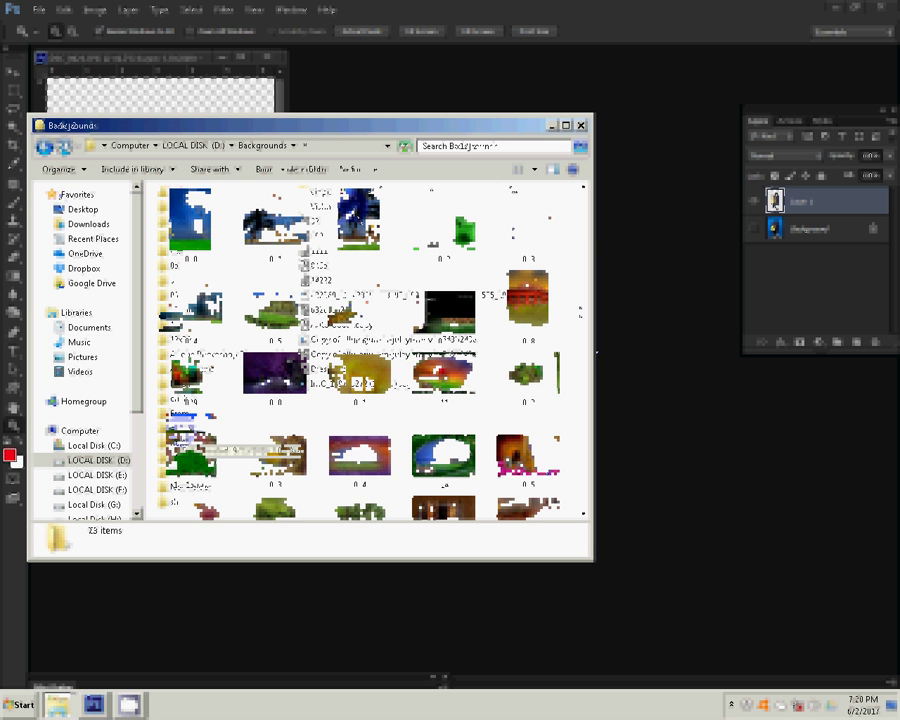
Step: Select the 63206552 background image and bring the children cutout forward
scroll(586, 238, "down", 5)
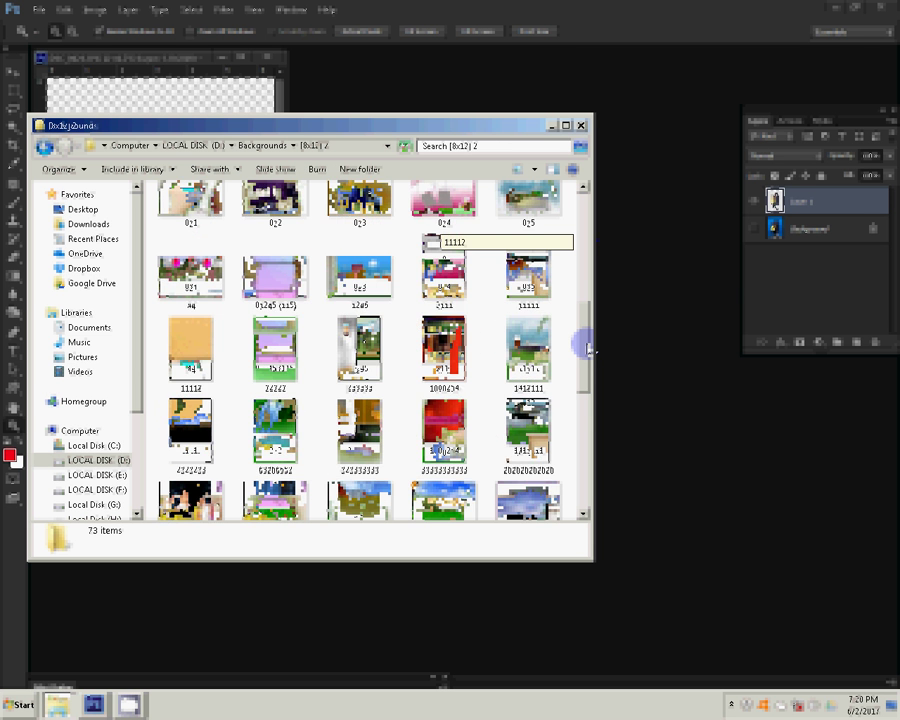
left_click_drag(588, 349, 588, 370)
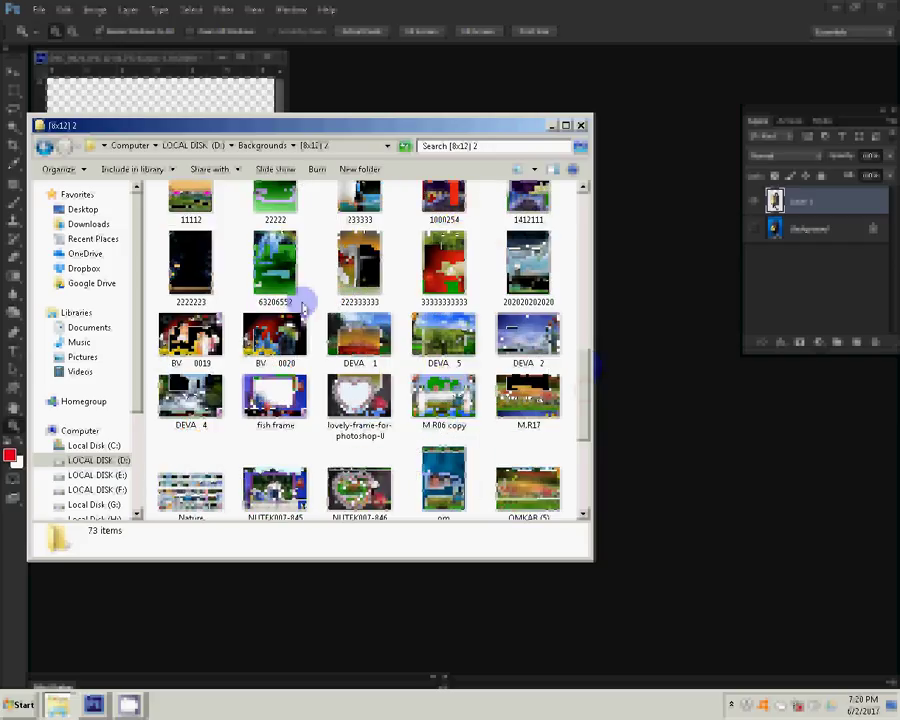
left_click(300, 296)
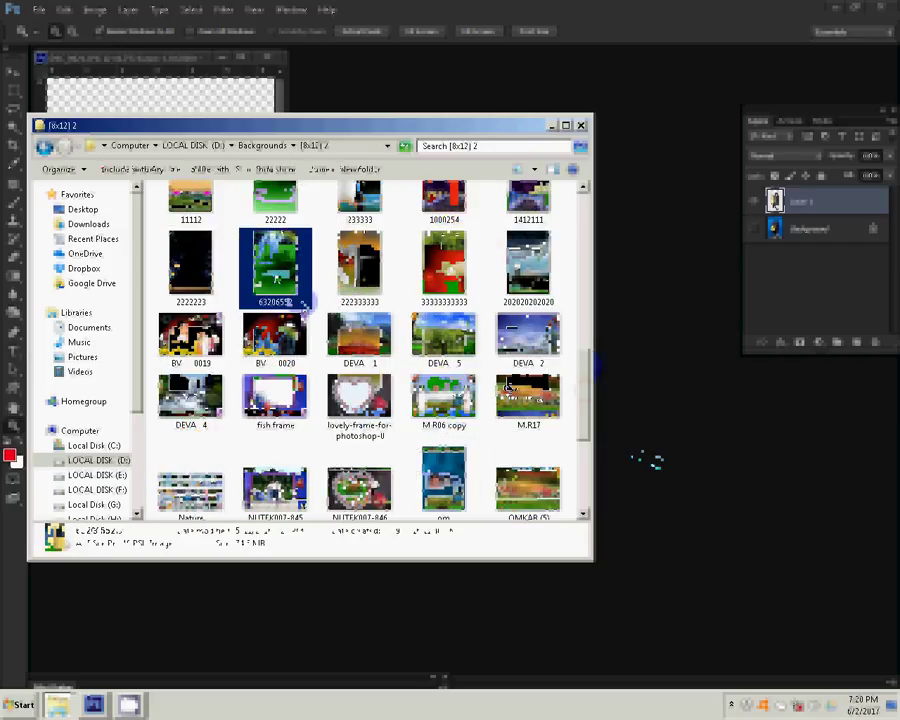
left_click_drag(303, 298, 197, 180)
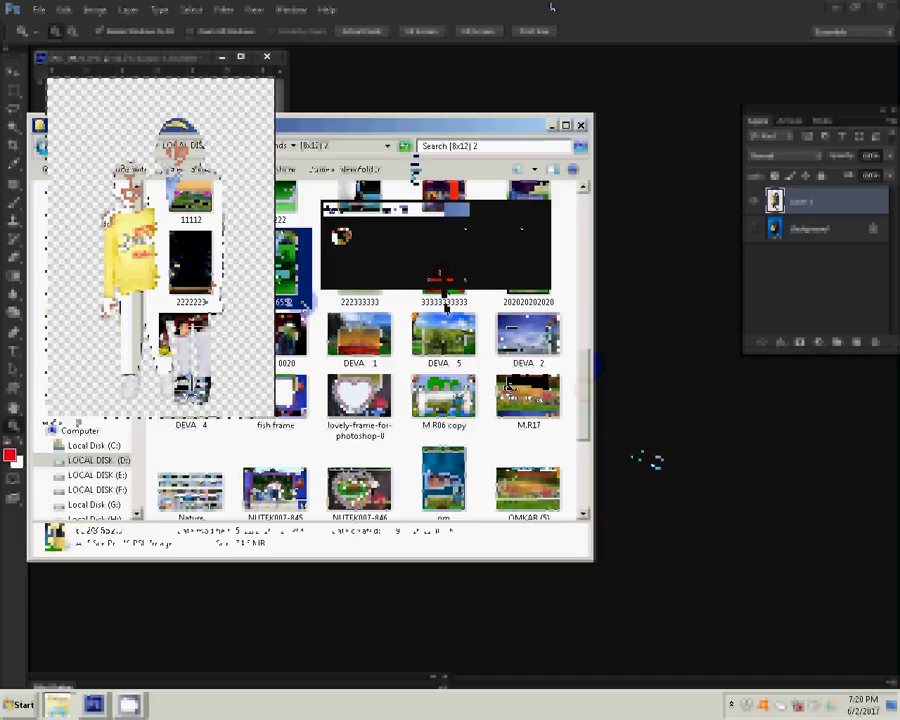
Step: Browse the im, 101ND40X and Karizma Seenary folders, then select the NUTEK007-846 background
left_click(35, 618)
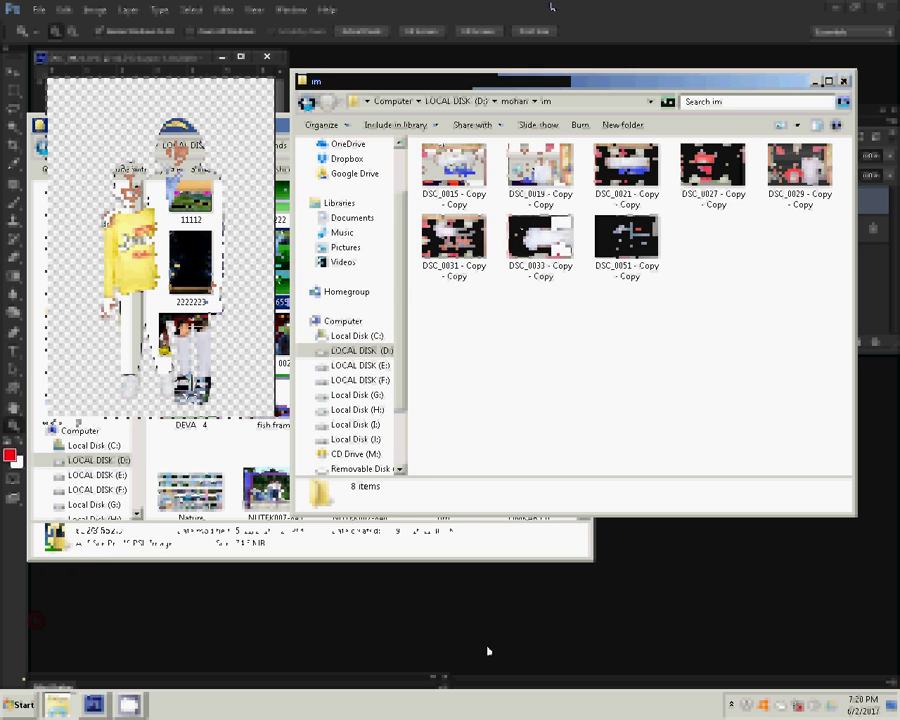
left_click(232, 390)
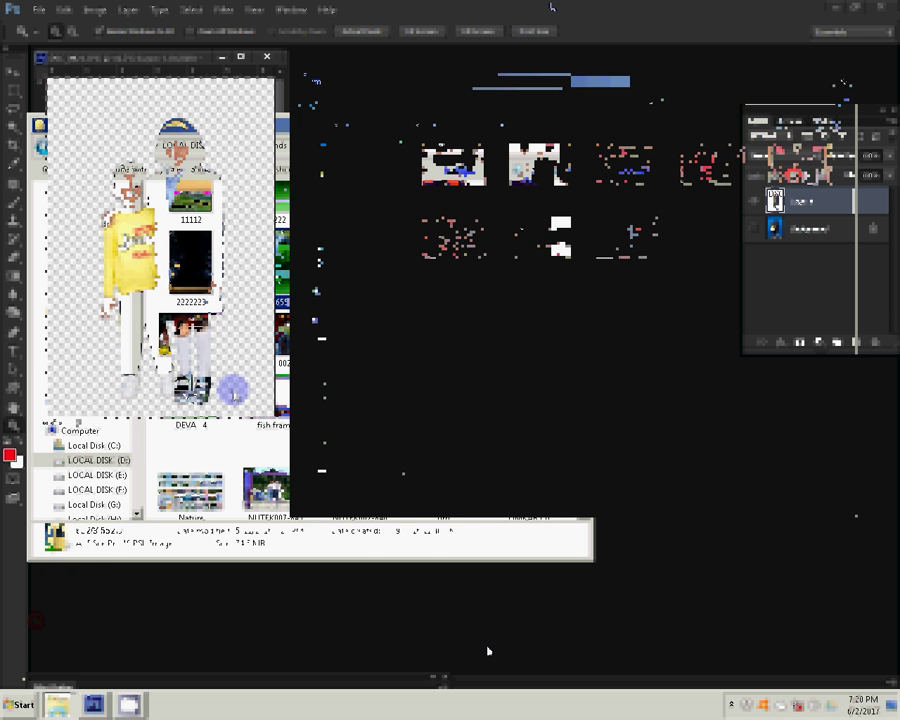
left_click(42, 655)
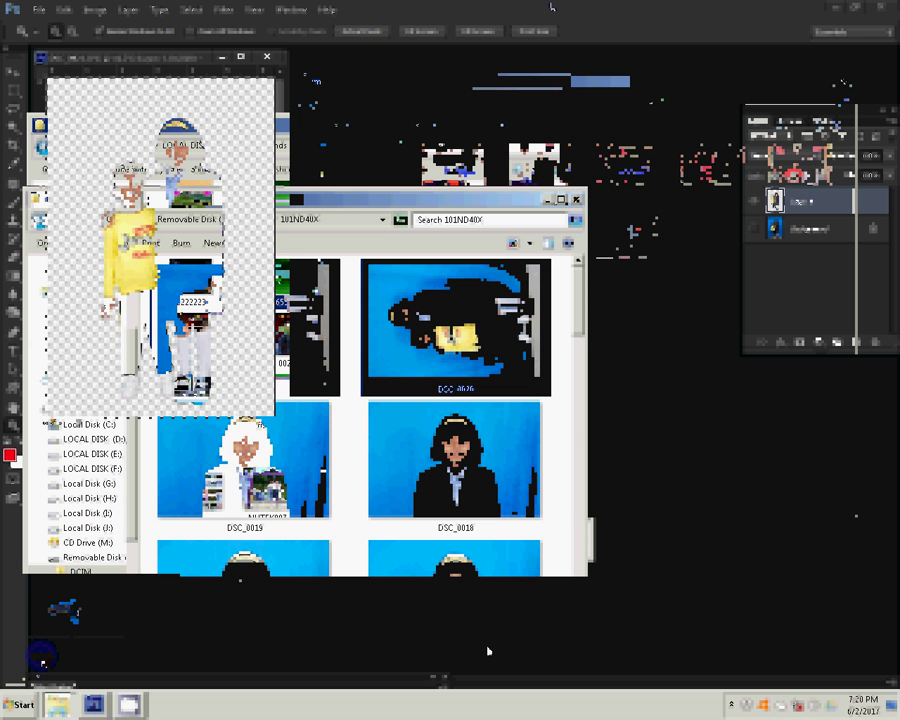
left_click(59, 636)
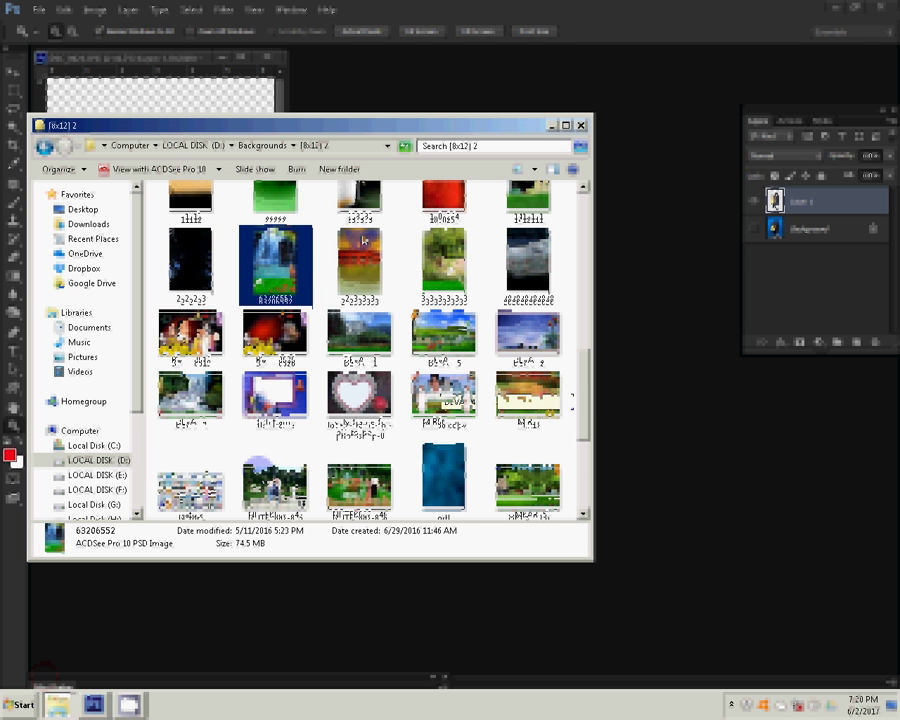
scroll(365, 240, "down", 3)
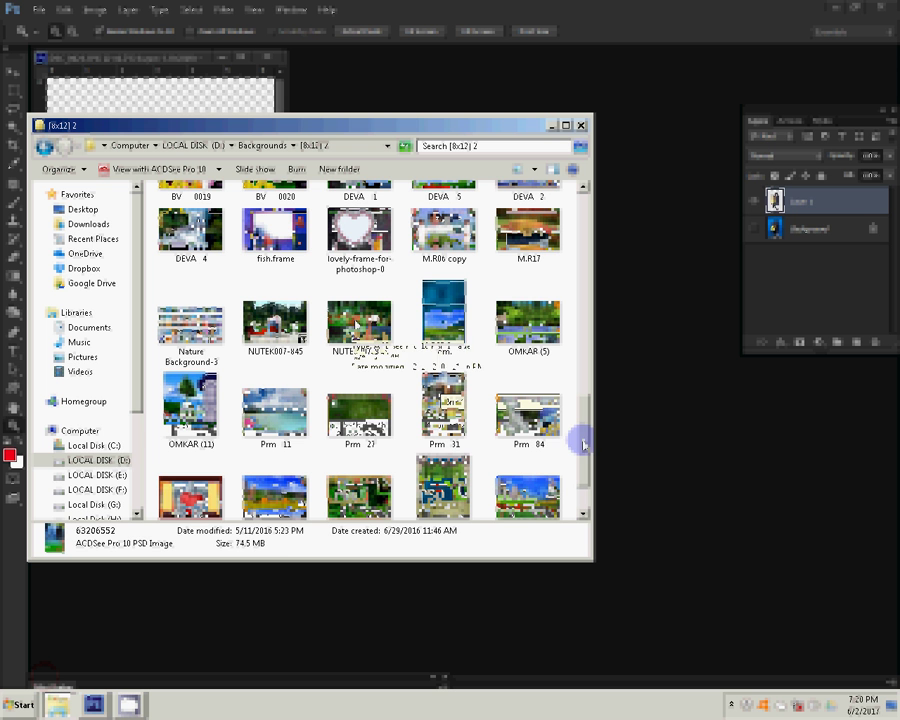
left_click(355, 323)
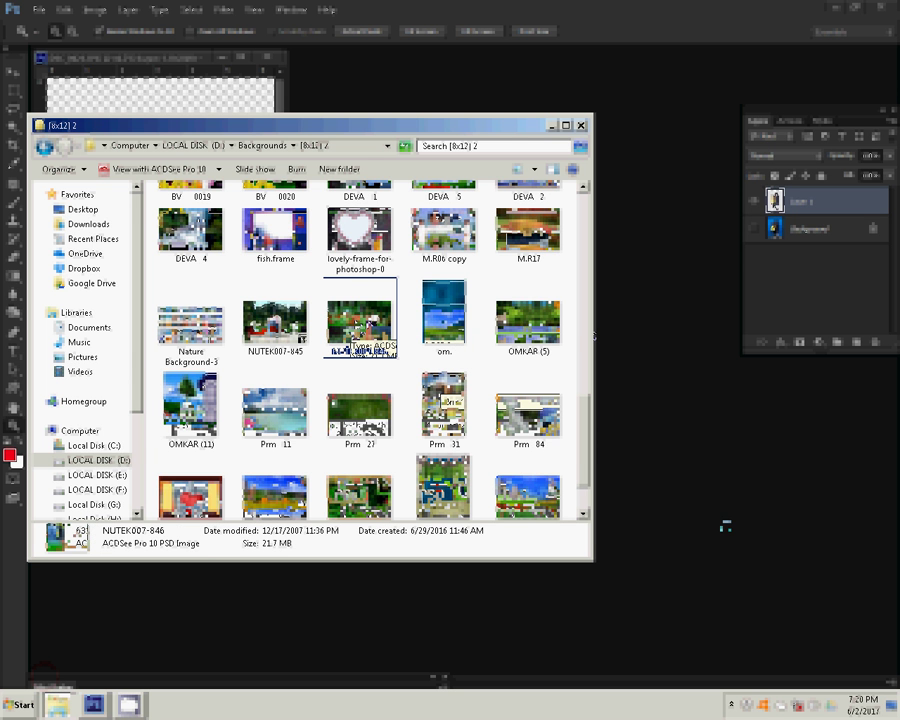
left_click(595, 336)
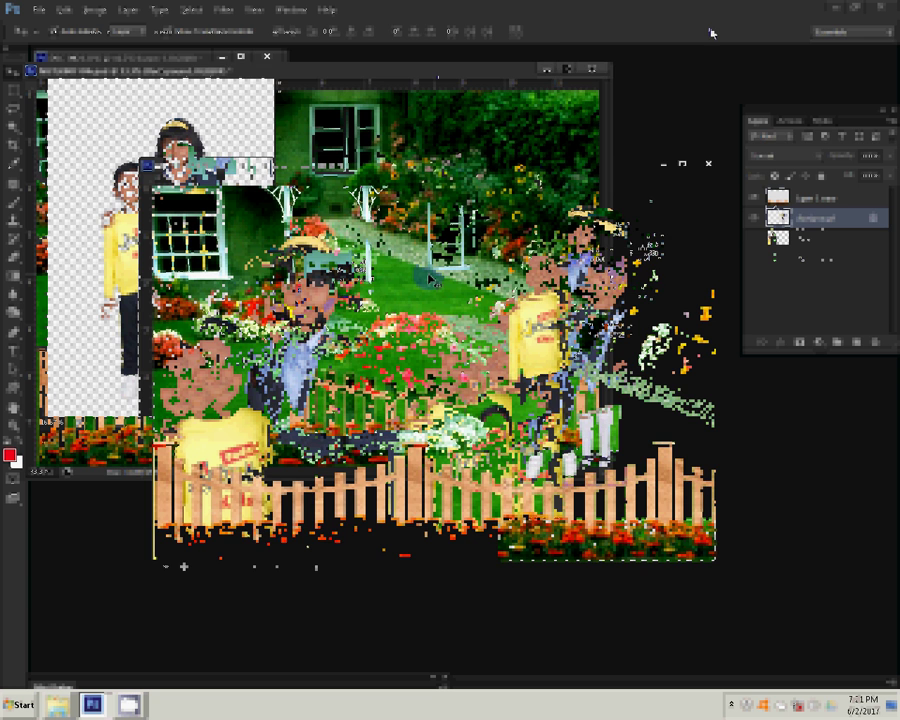
Step: Resize the right-hand pair of children and clear the selected fence from the boy's shirt
key("ctrl+t")
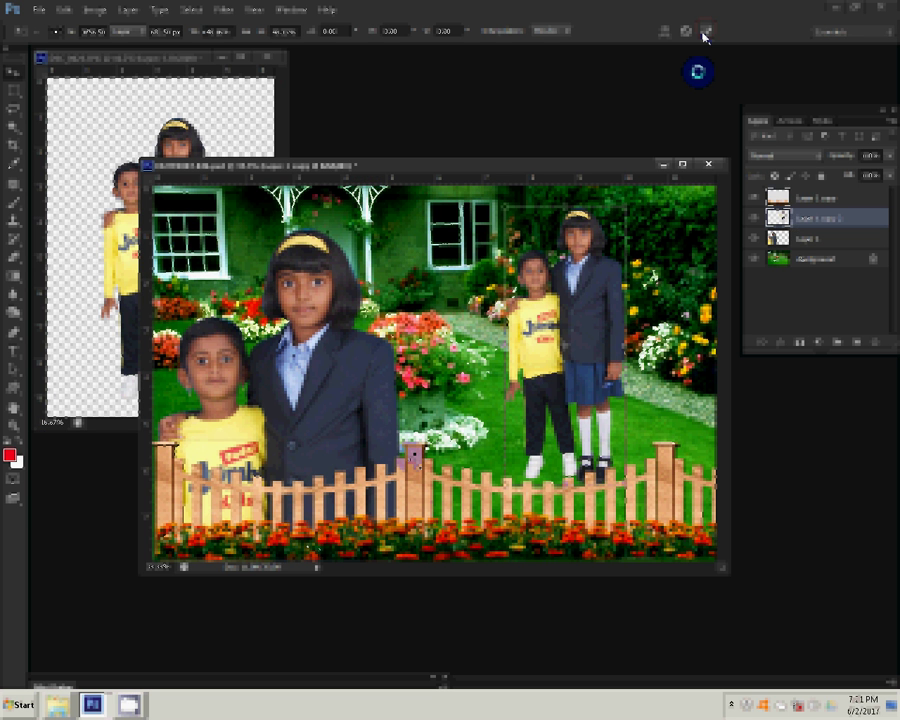
left_click(705, 36)
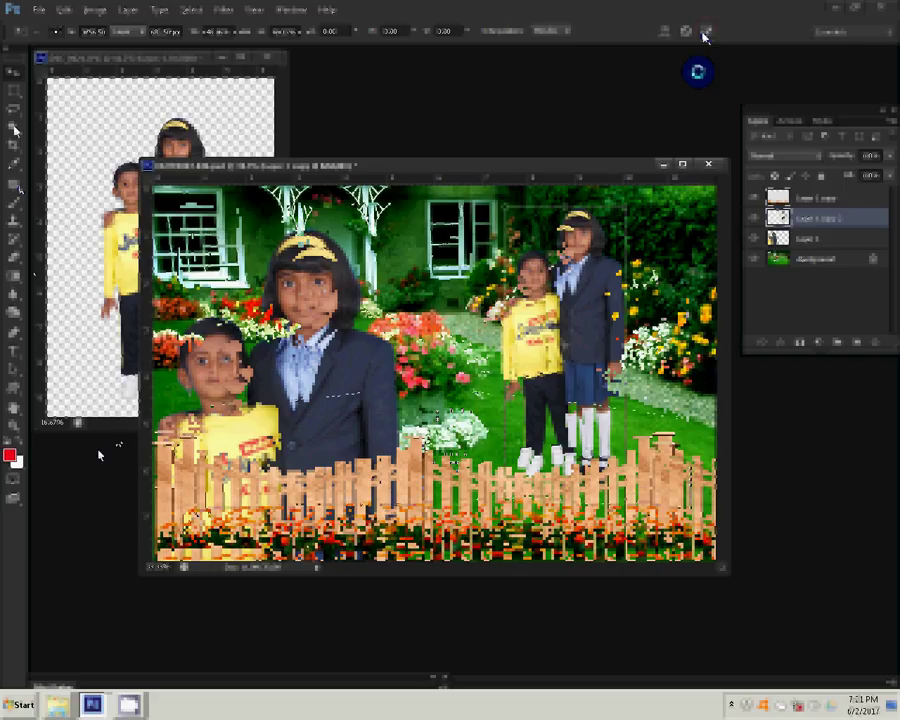
key("Delete")
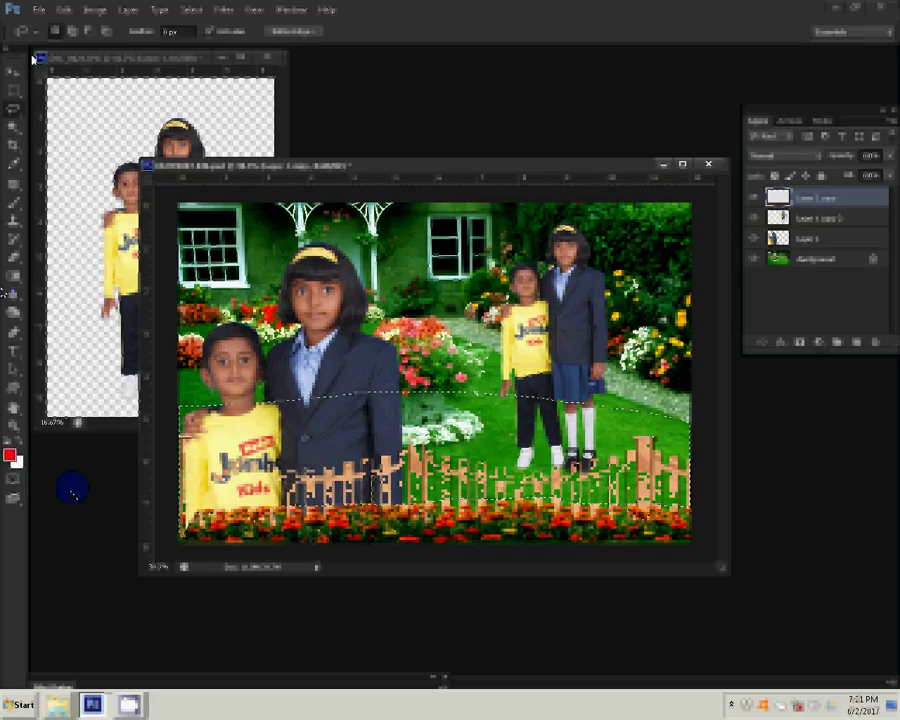
Step: Save the garden composite under a new name as a PSD
left_click(38, 9)
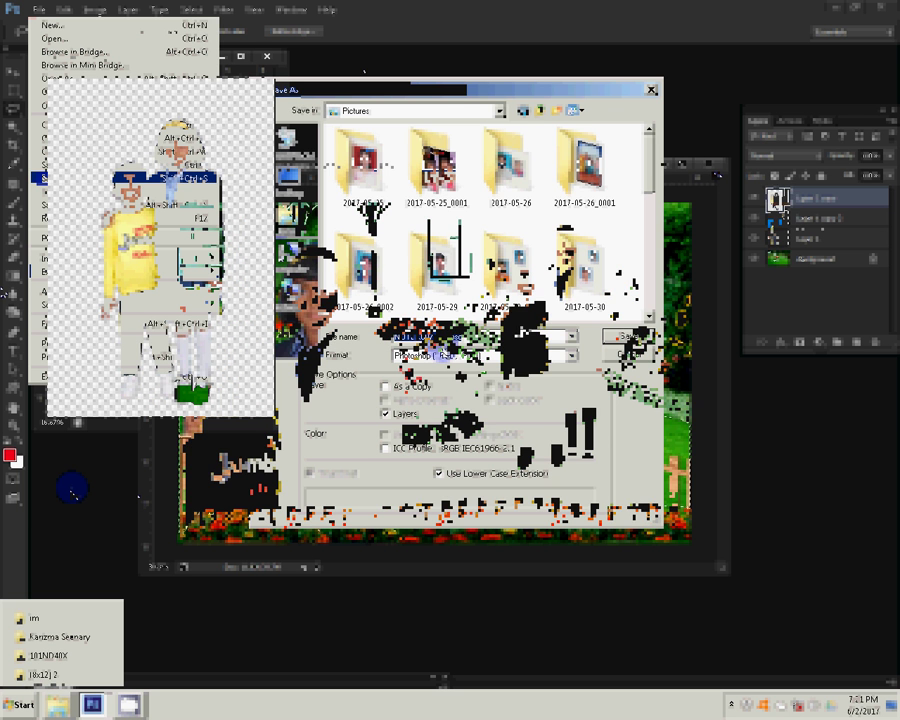
left_click(34, 618)
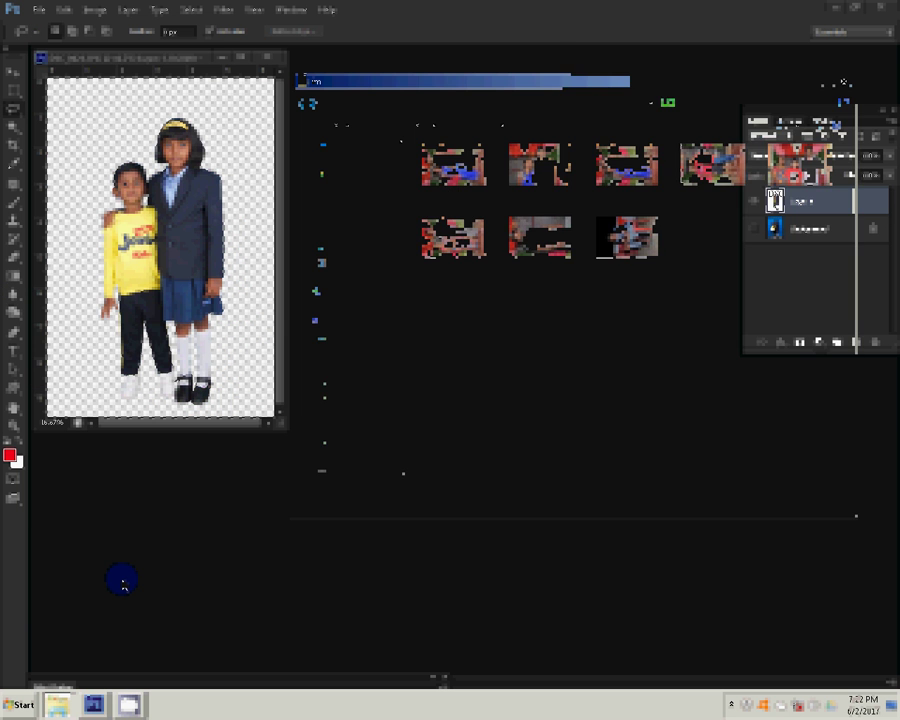
Step: Reopen the [8x12] 2 backgrounds folder from the Explorer jump list and scroll its thumbnails
left_click(40, 655)
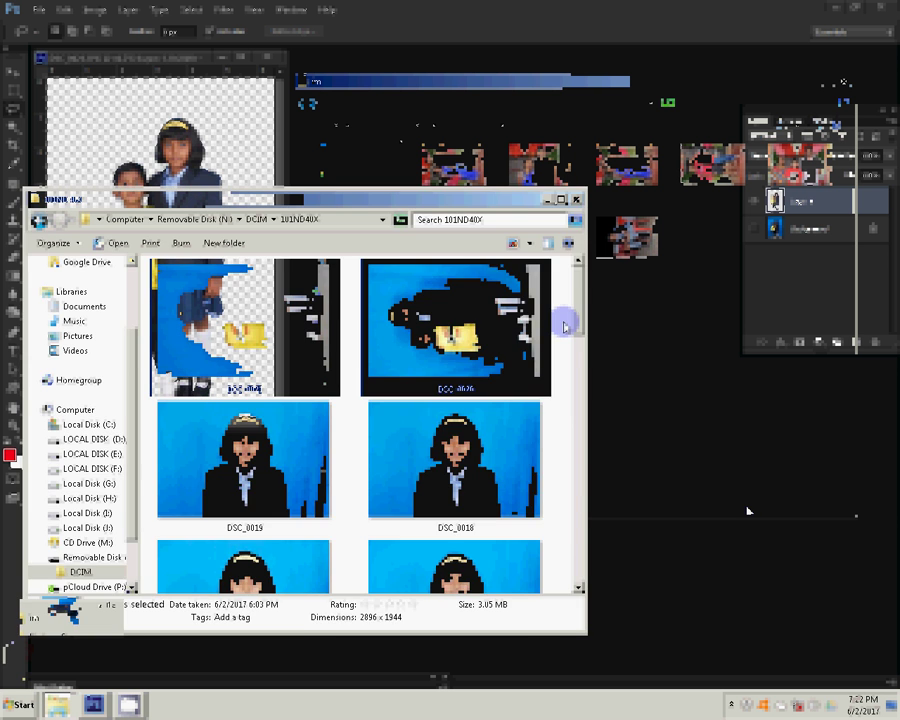
right_click(57, 704)
left_click(42, 677)
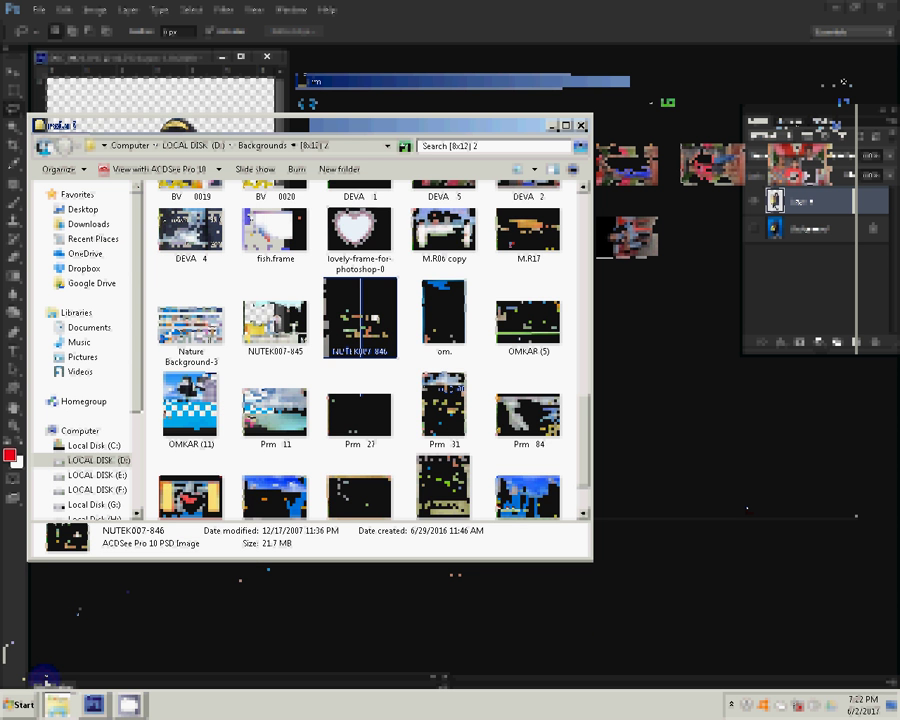
scroll(360, 350, "down", 1)
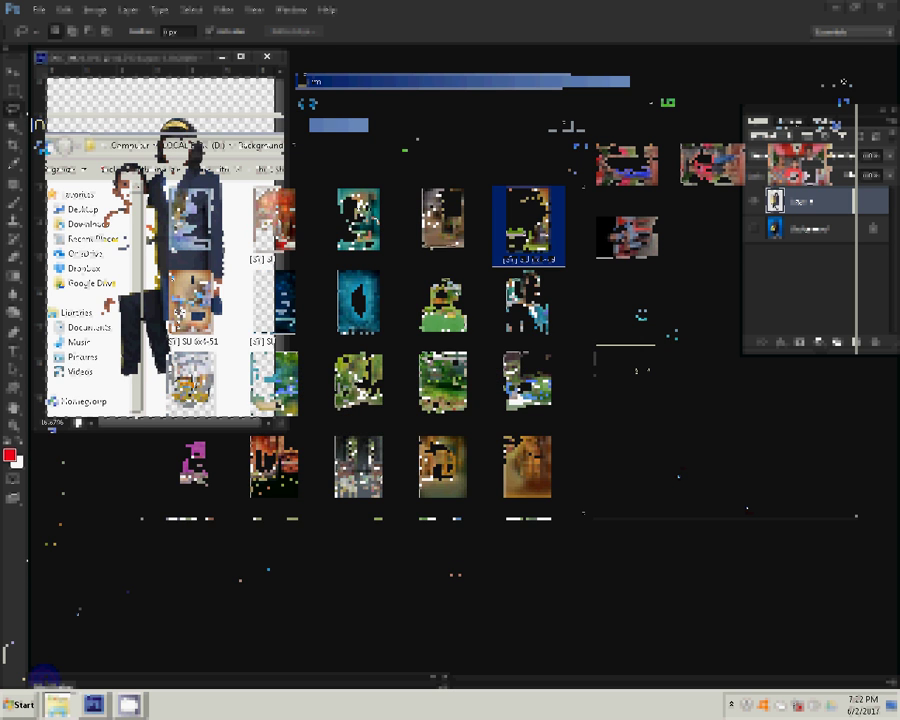
Step: Enlarge the two children with Free Transform and place them beside the flower pot
left_click_drag(391, 230, 628, 317)
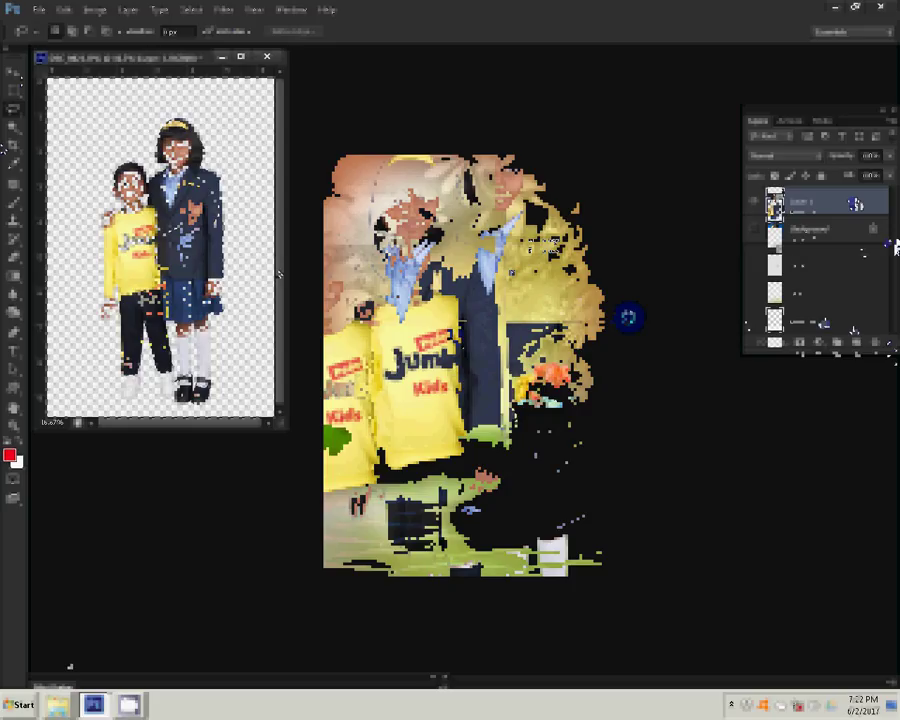
key("ctrl+t")
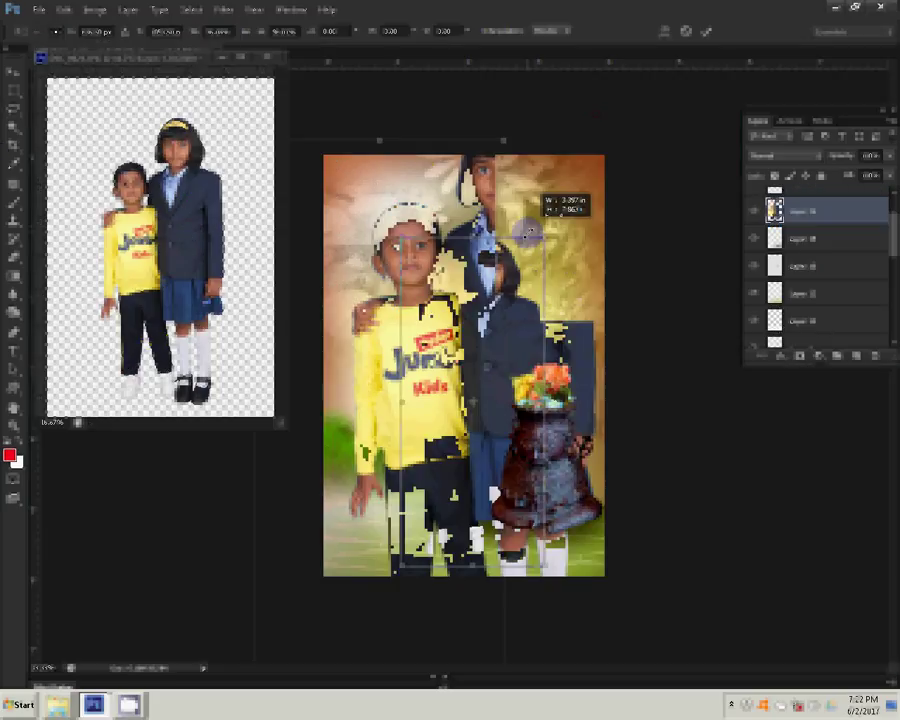
left_click_drag(527, 233, 550, 224)
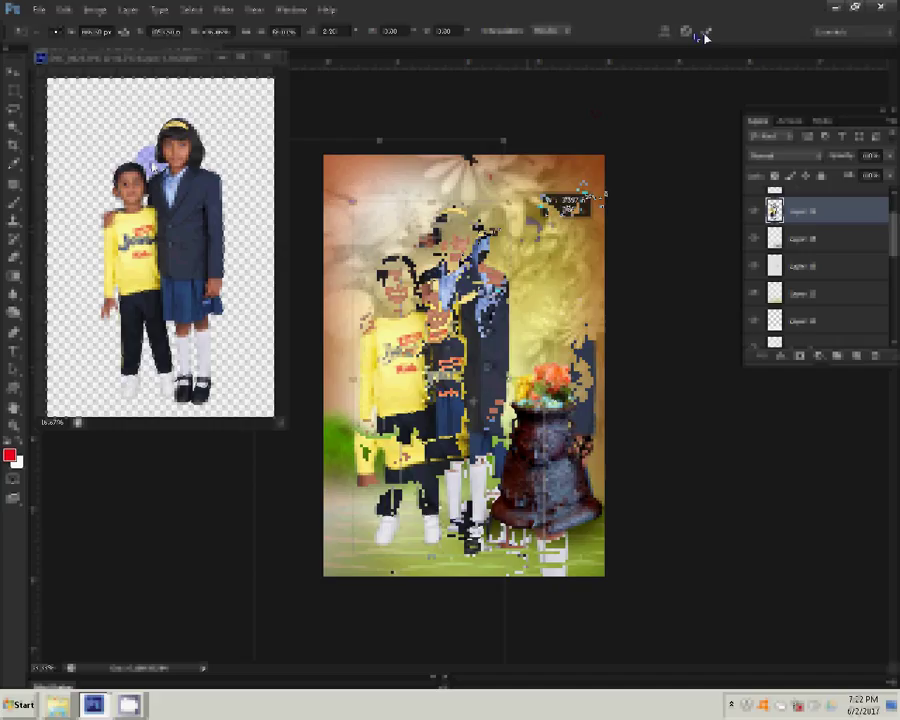
left_click(35, 14)
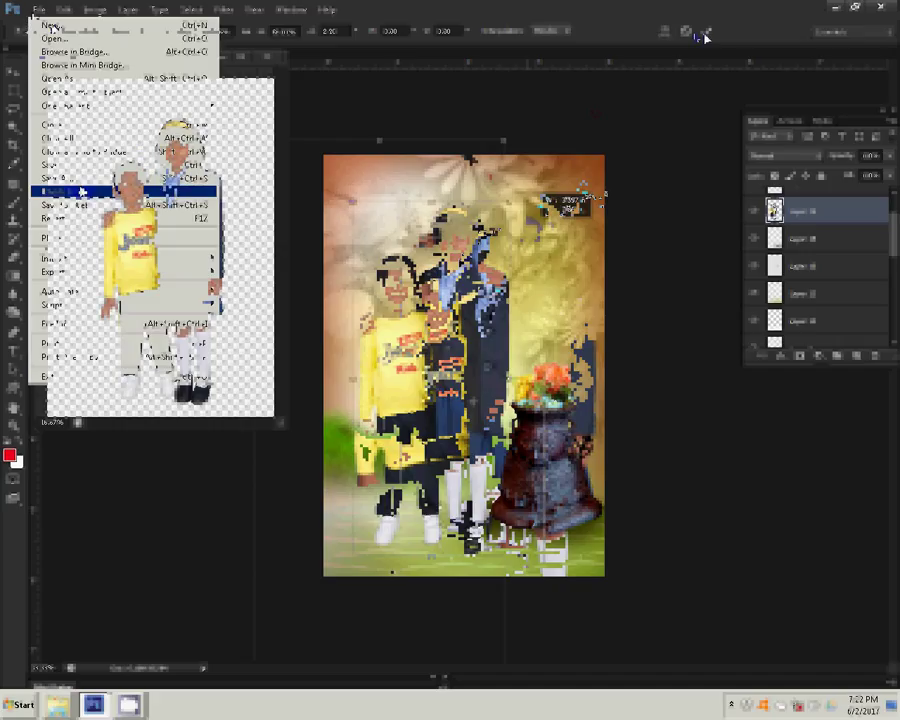
Step: Save the golden composite as [ST] SU 6x4-49.psd in Pictures, then lower the cut-out window
left_click(82, 191)
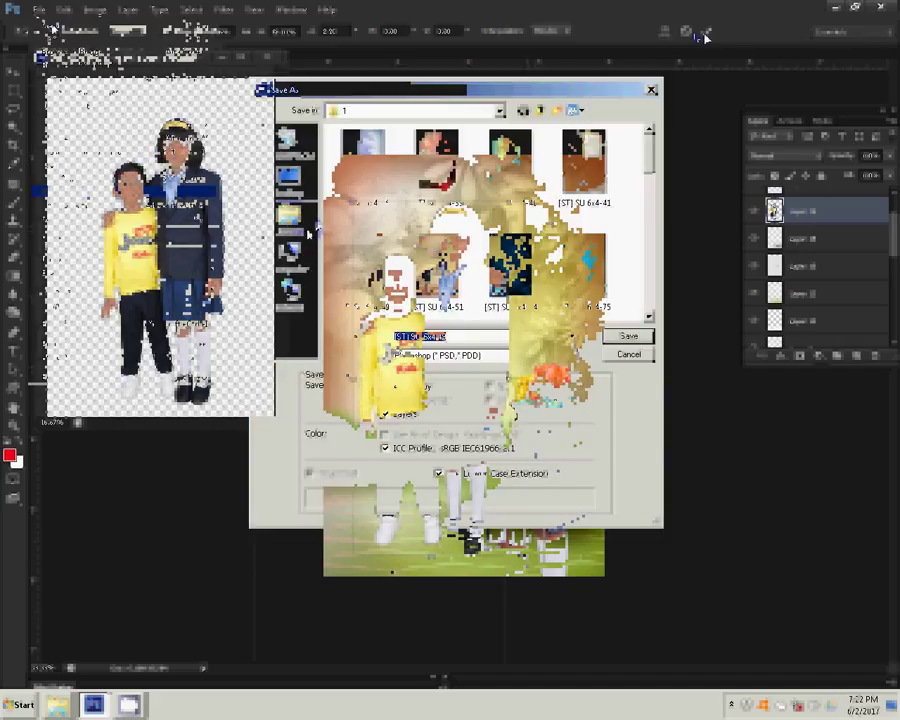
left_click(305, 225)
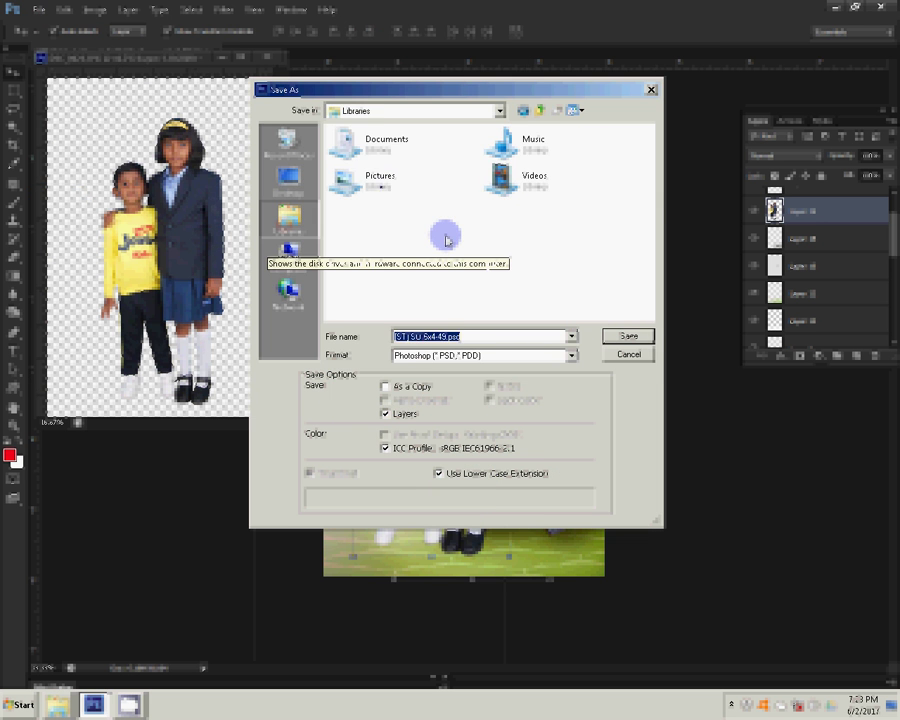
double_click(385, 180)
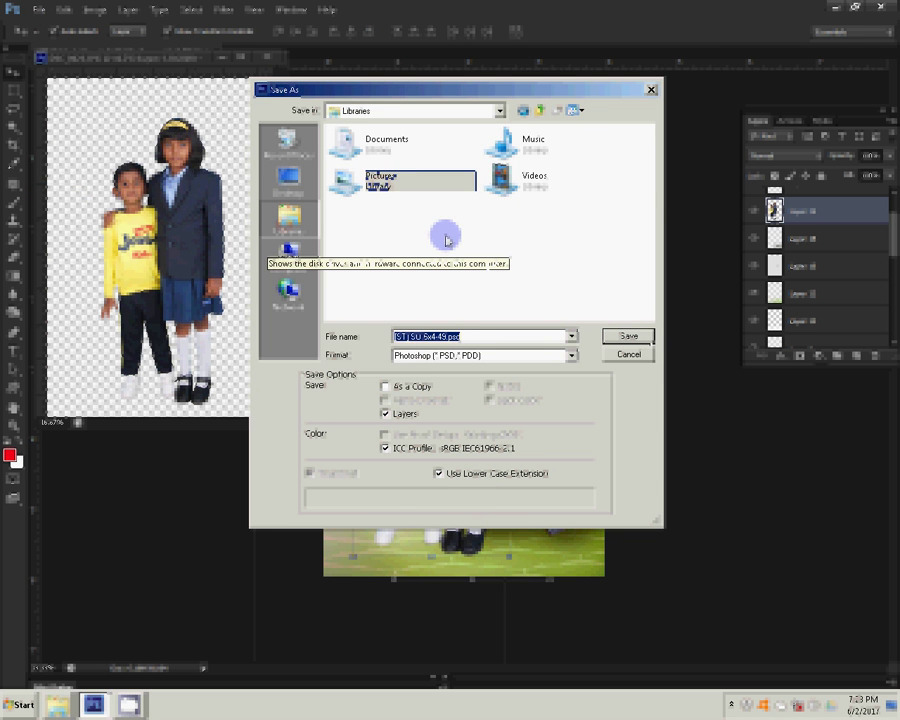
left_click(629, 338)
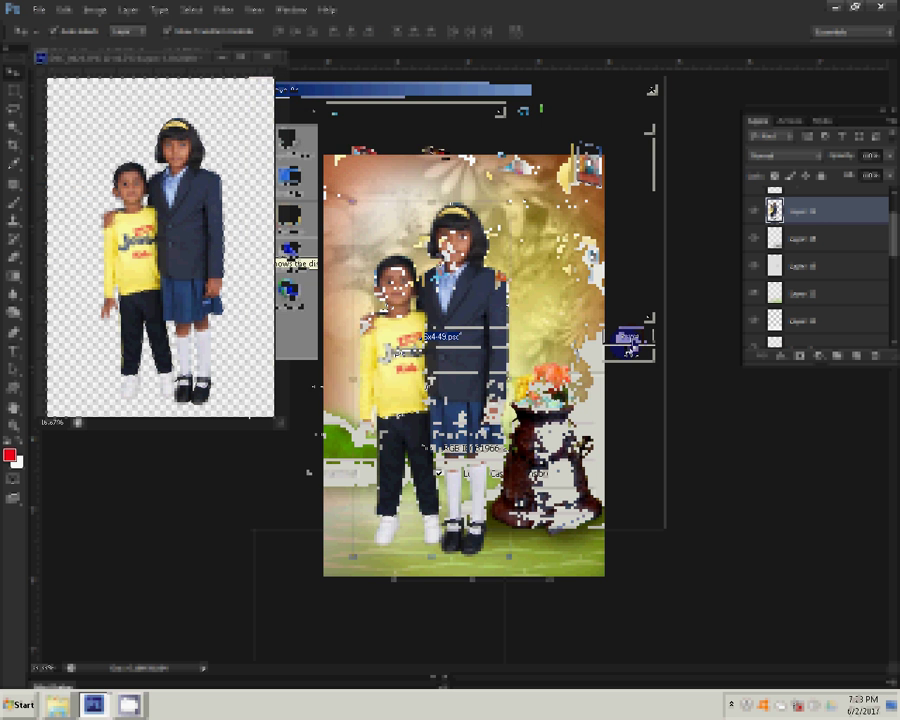
left_click_drag(143, 67, 146, 176)
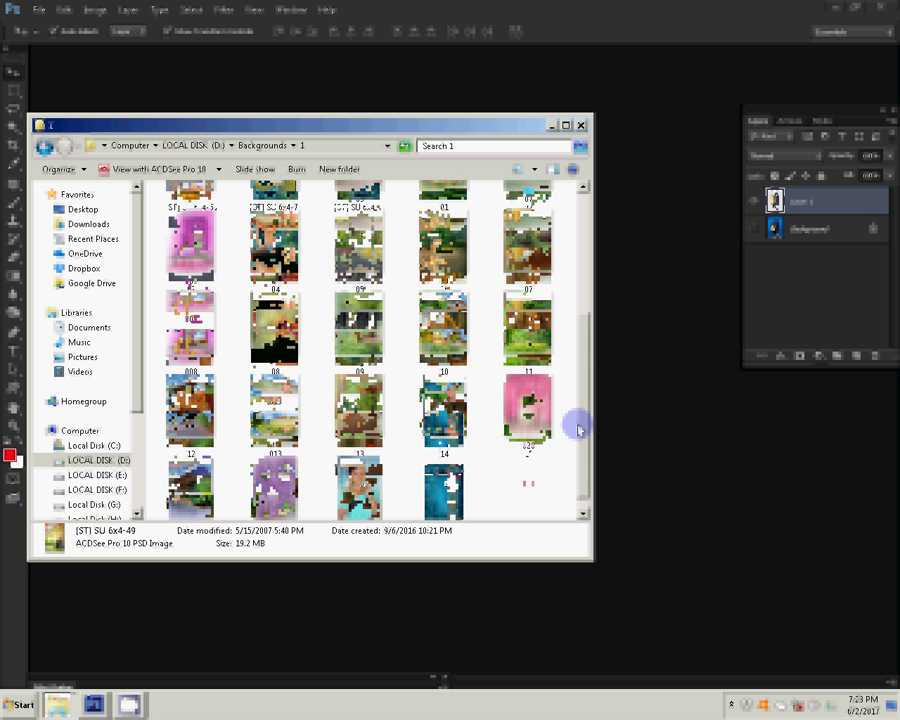
Step: Select background 06 in the Backgrounds folder and drag it into Photoshop
left_click_drag(578, 428, 578, 370)
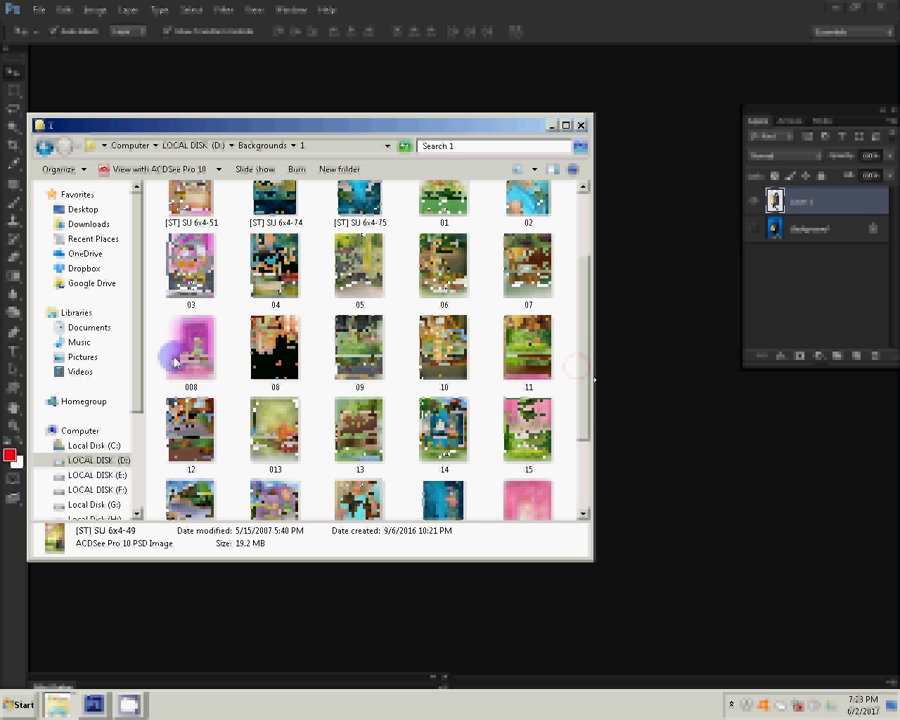
type("06")
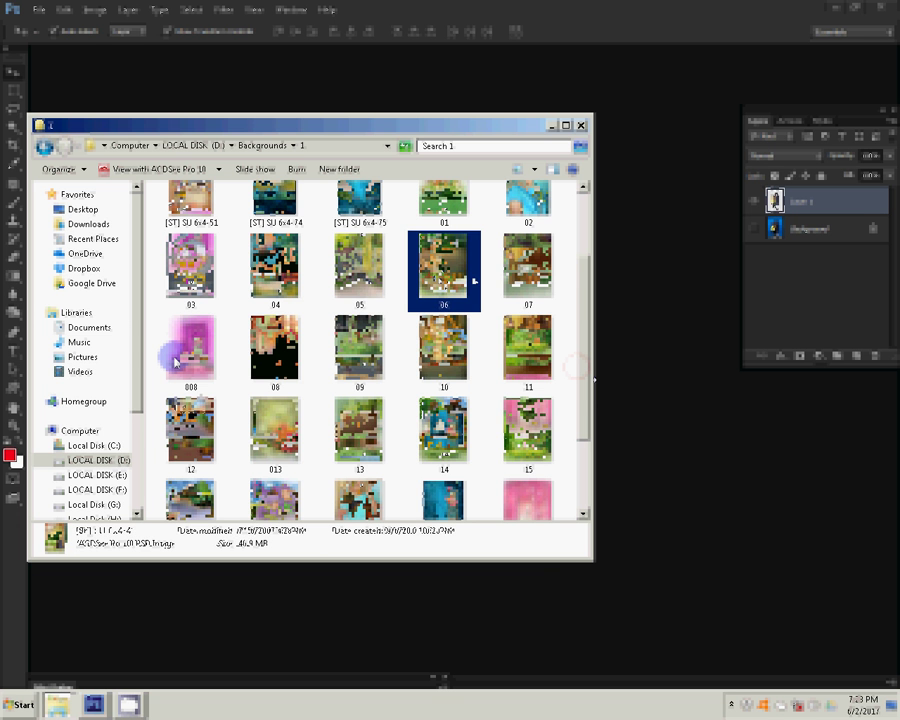
left_click_drag(443, 262, 695, 431)
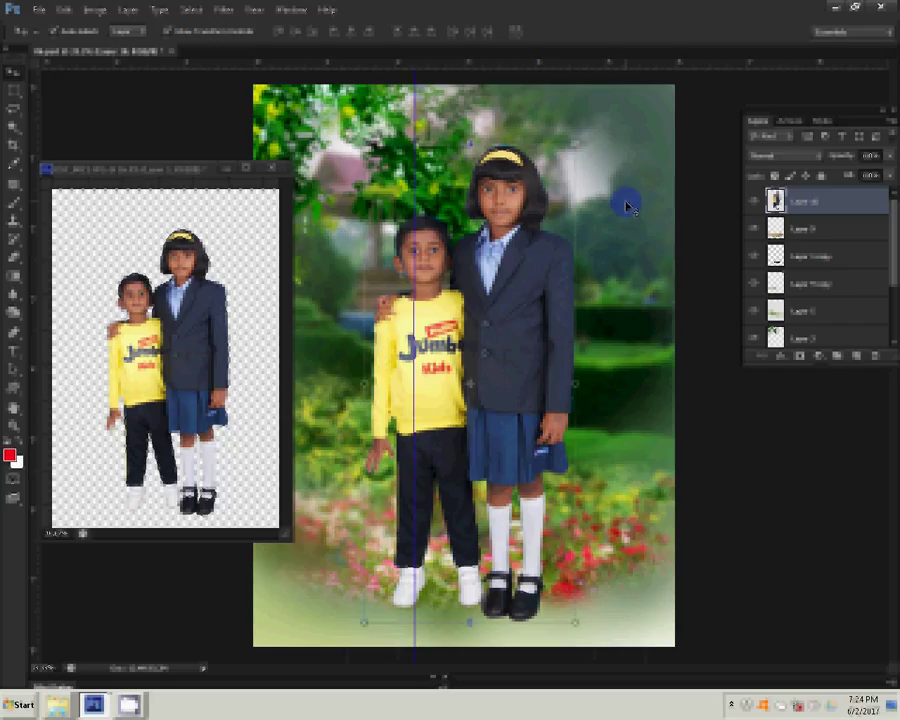
Step: With the children placed in the garden, bring up the File menu to save
left_click(38, 10)
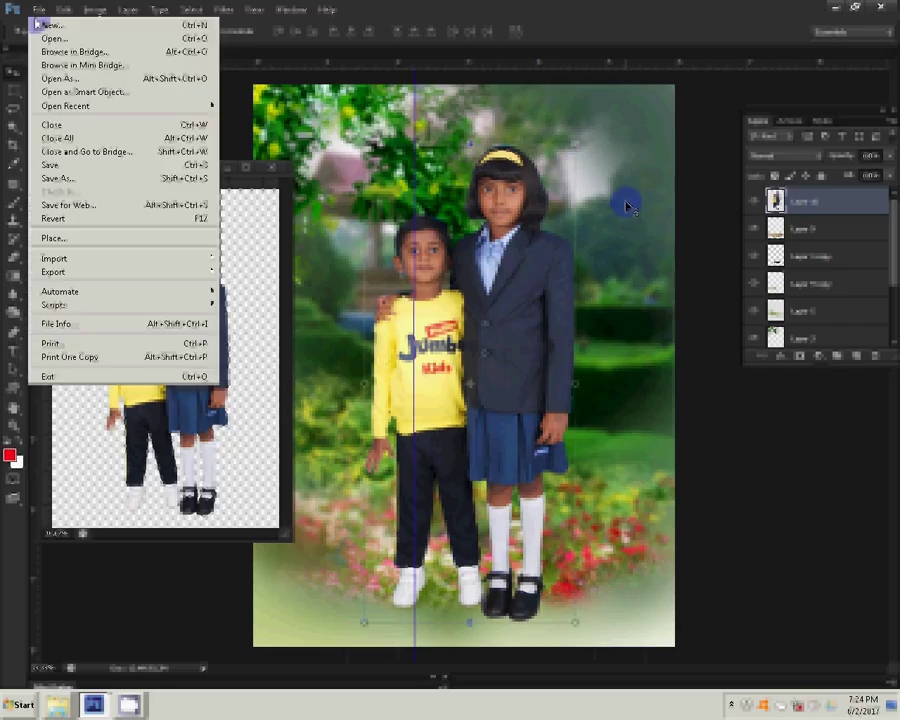
Step: Save the garden composite as 06.psd in a different folder
left_click(64, 178)
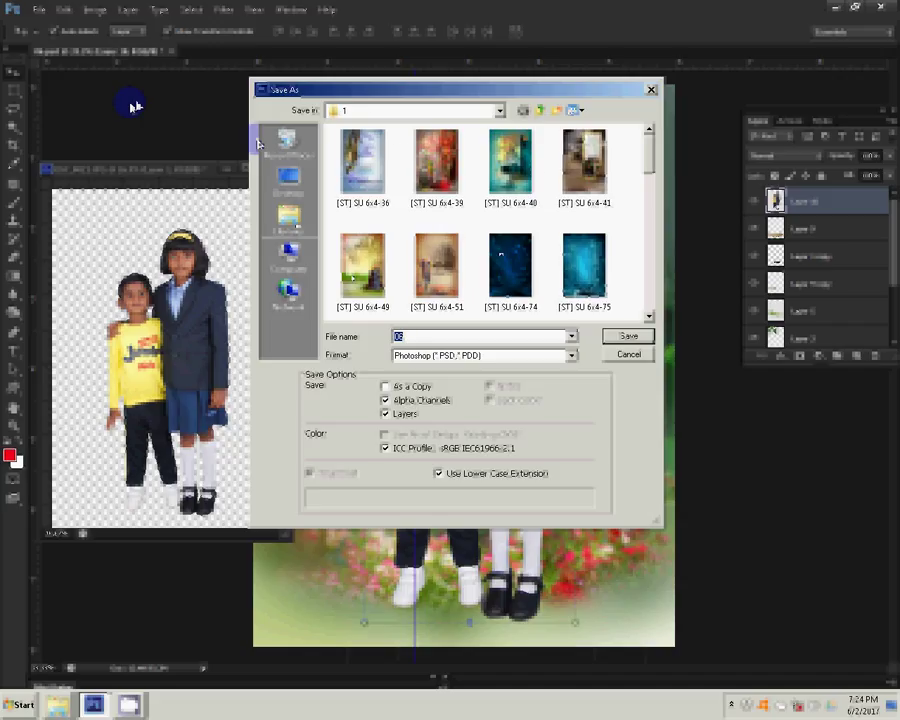
left_click(258, 143)
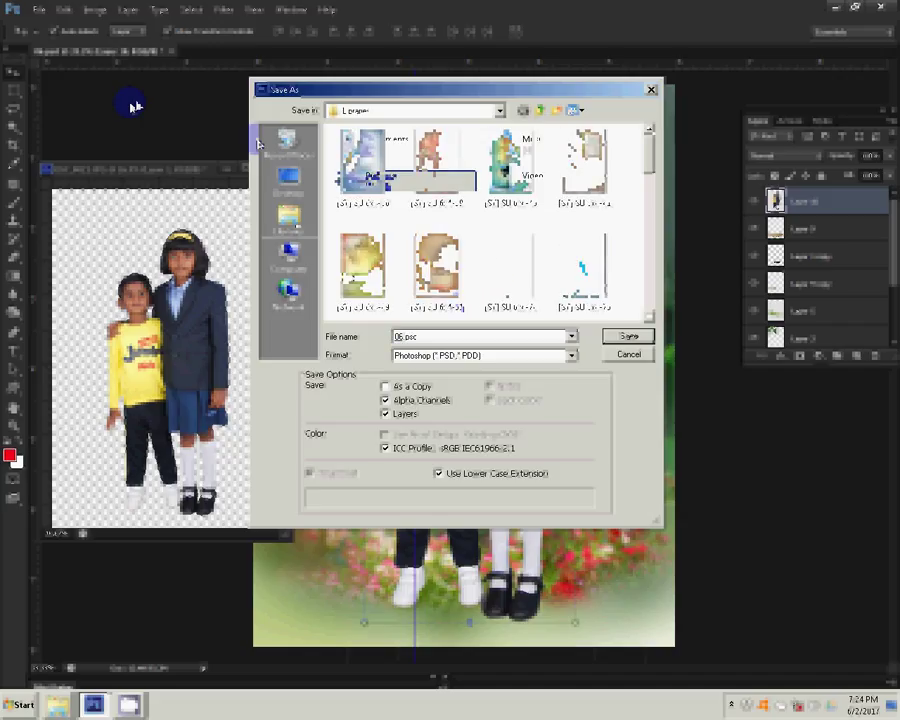
left_click(627, 338)
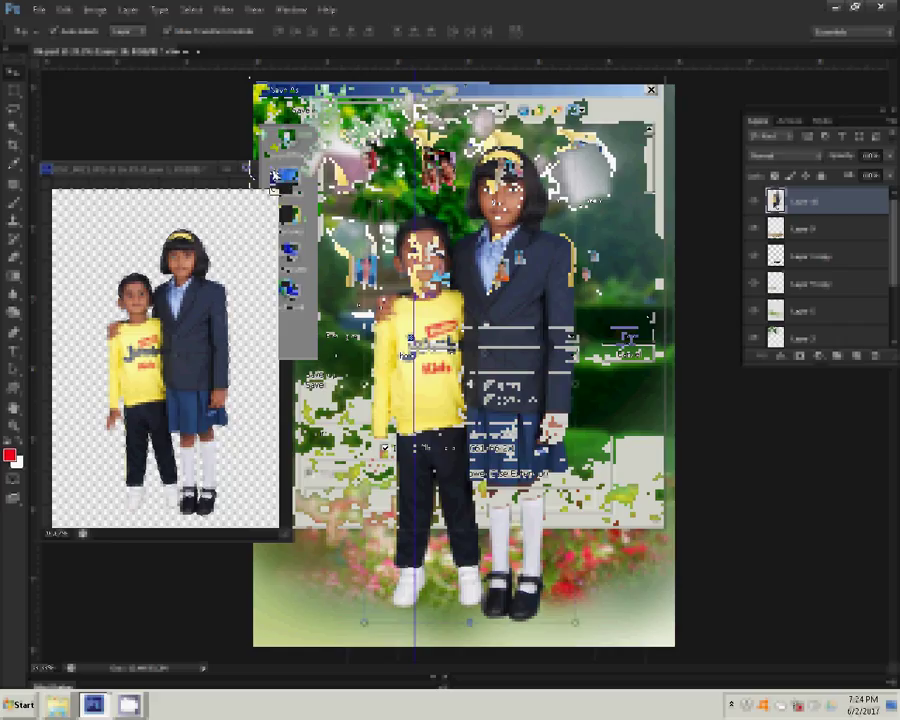
Step: Close DSC_0121, answering the save prompt, and bring up the 101ND40X camera folder
left_click(249, 168)
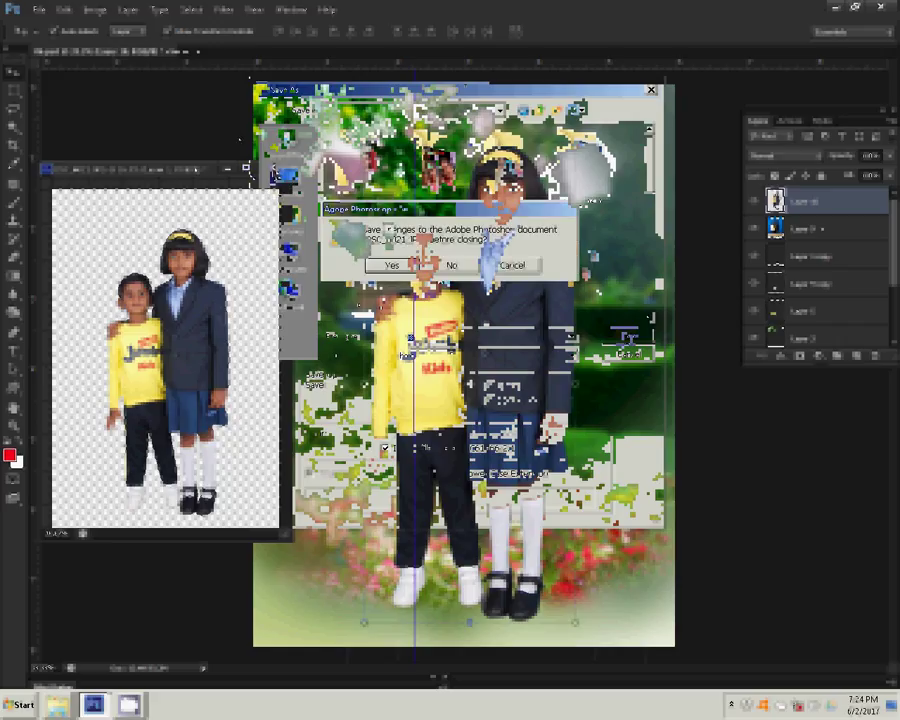
left_click(451, 265)
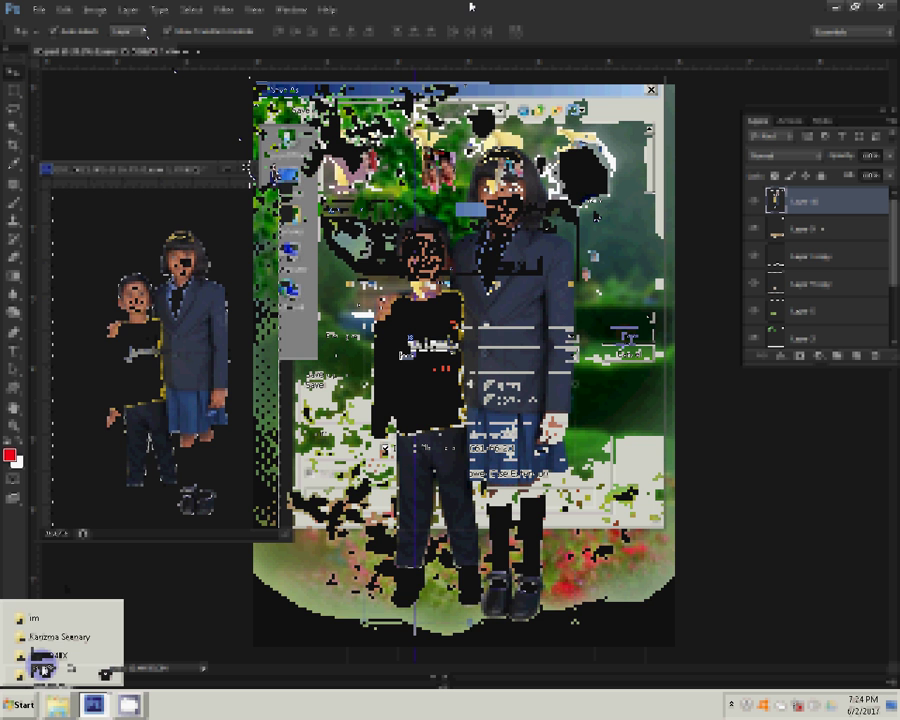
left_click(58, 704)
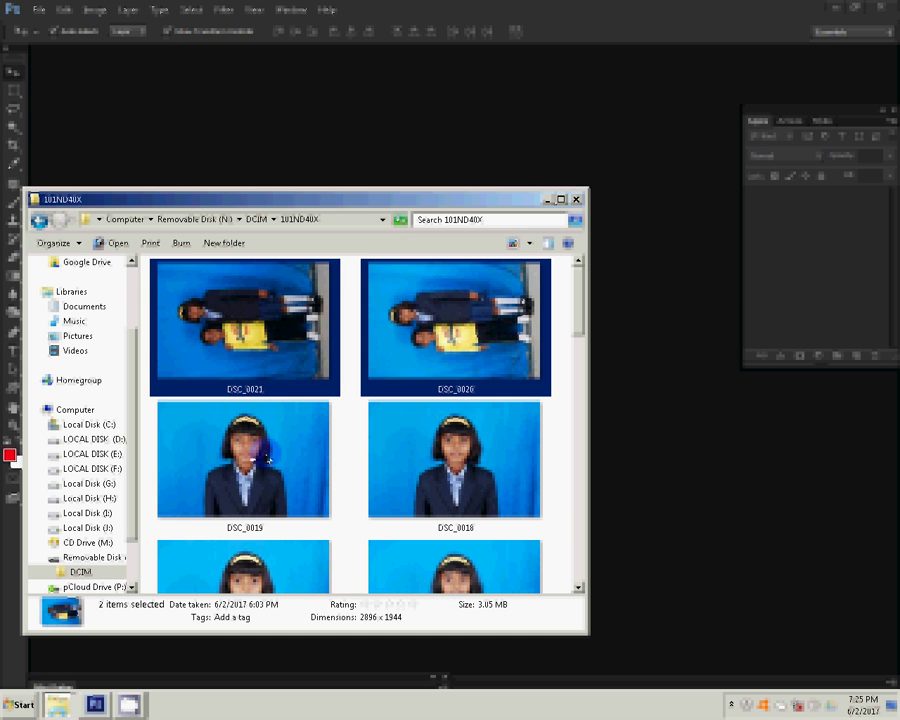
Step: Open the girl's portrait DSC_0019 from the 101ND40X folder in Photoshop
left_click(267, 458)
left_click(768, 472)
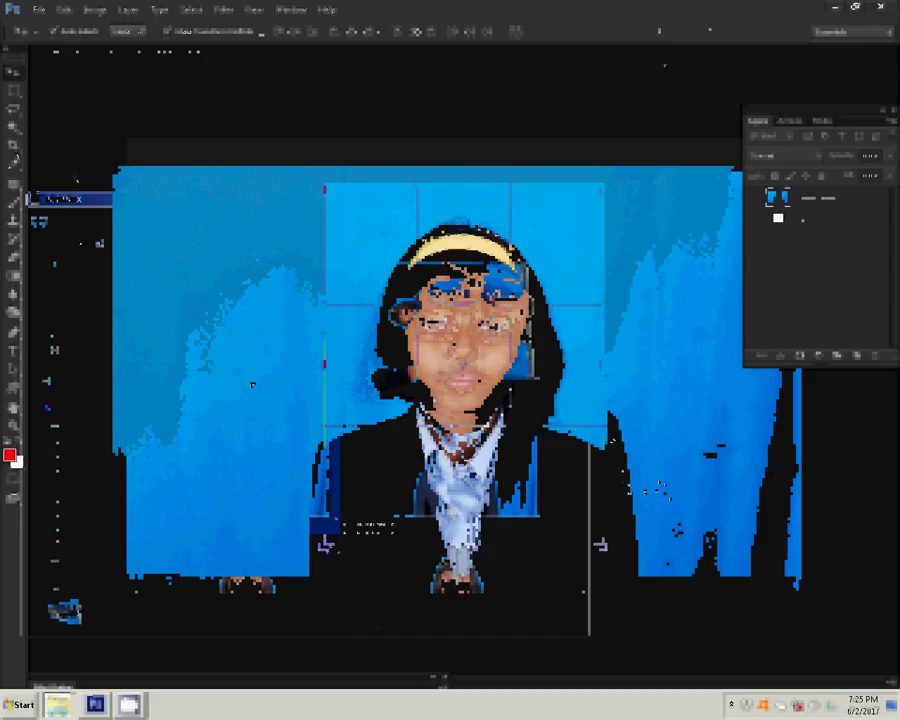
Step: Commit the passport-size crop on the girl's portrait and zoom in three levels
left_click(708, 29)
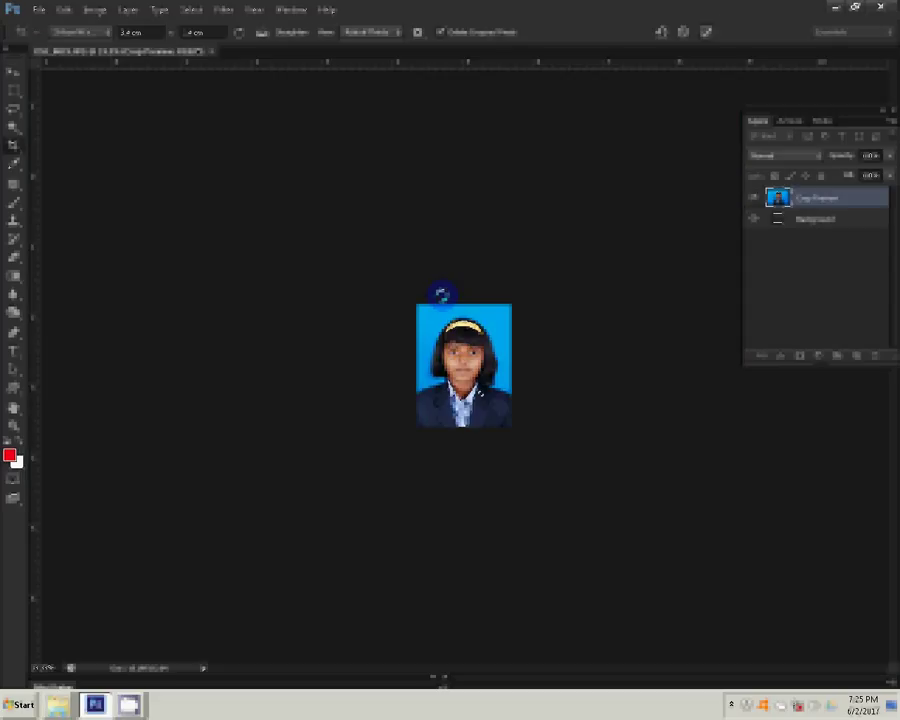
key("ctrl+plus")
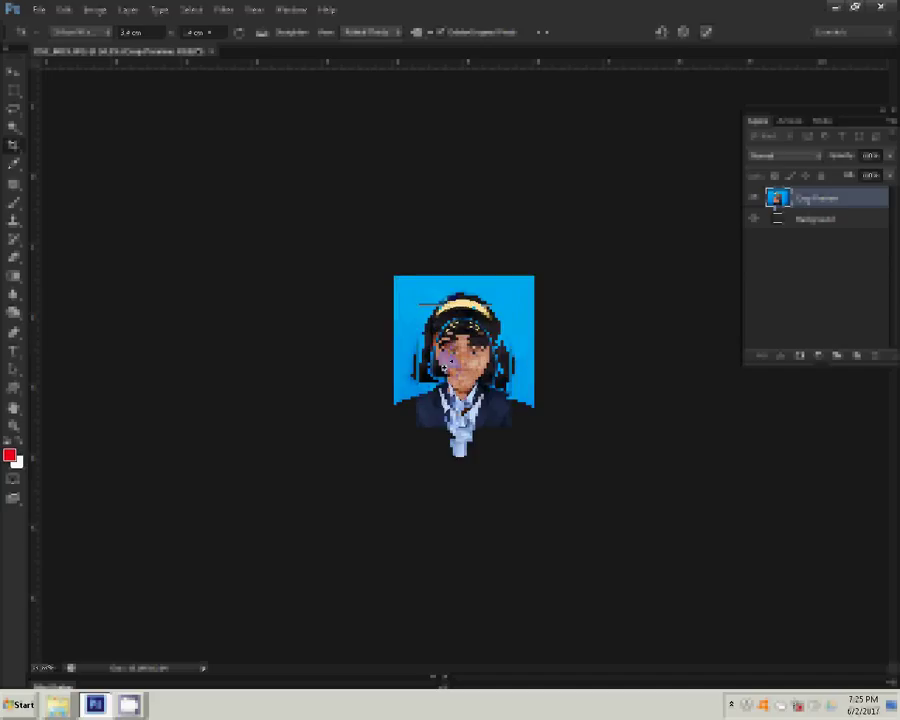
key("ctrl+plus")
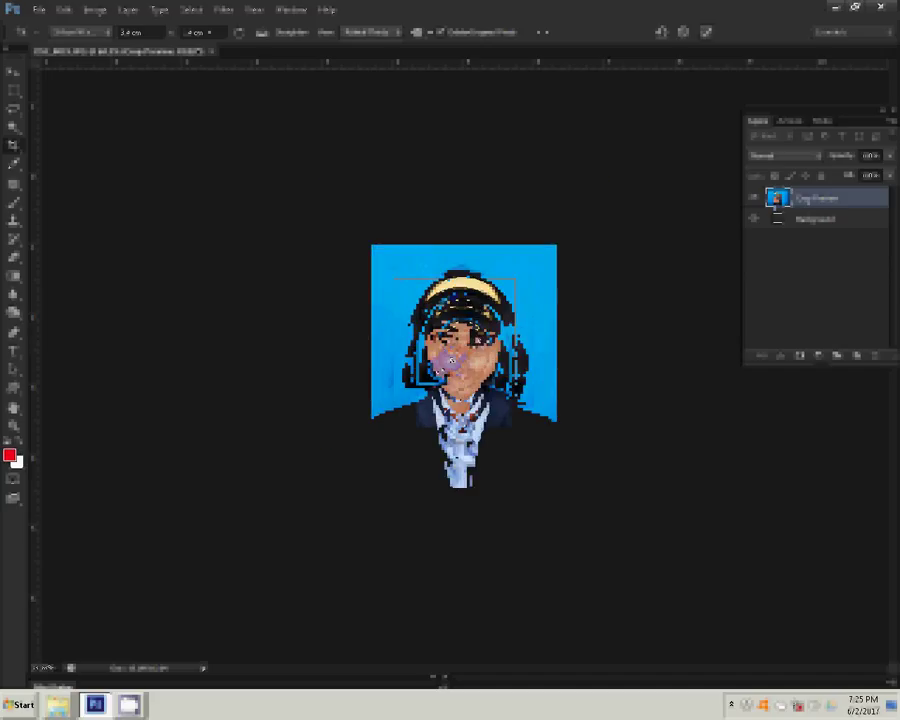
key("ctrl+plus")
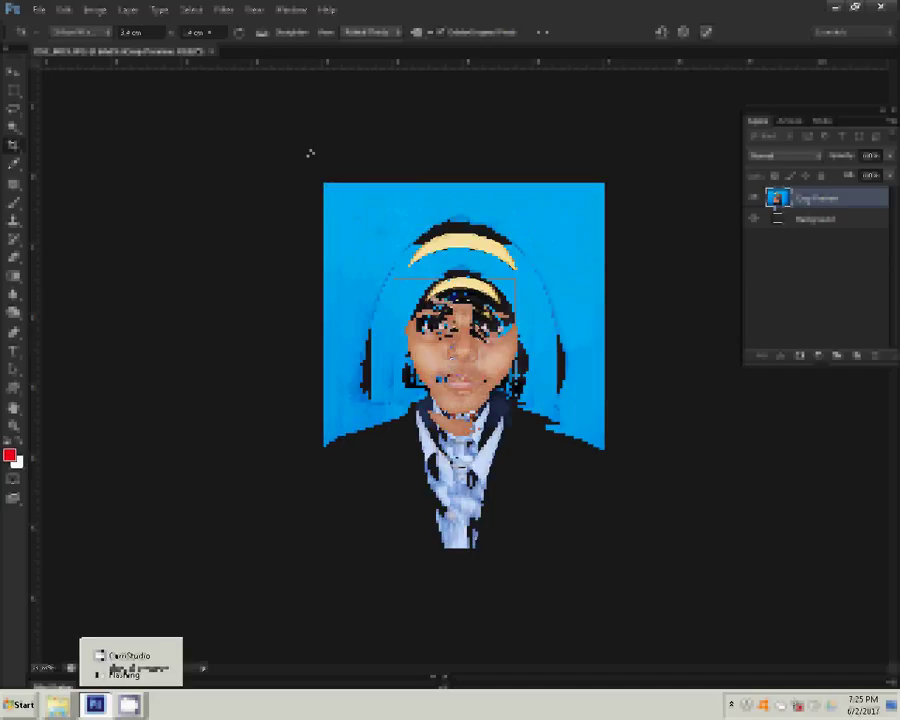